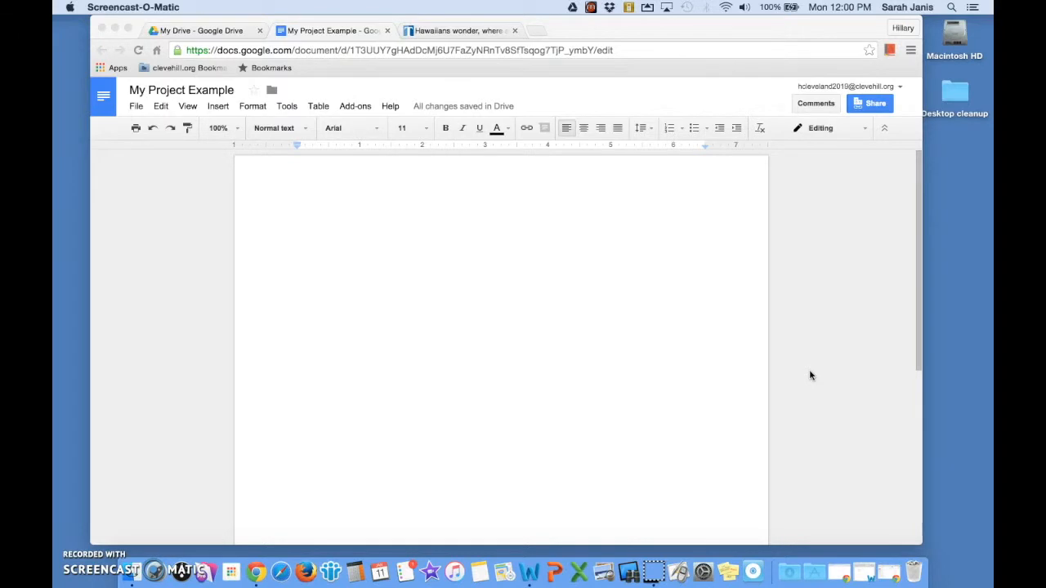
# Copy the word "coordinator" from the third paragraph of the TweenTribune article about Hawaii's whales
pyautogui.click(810, 375)
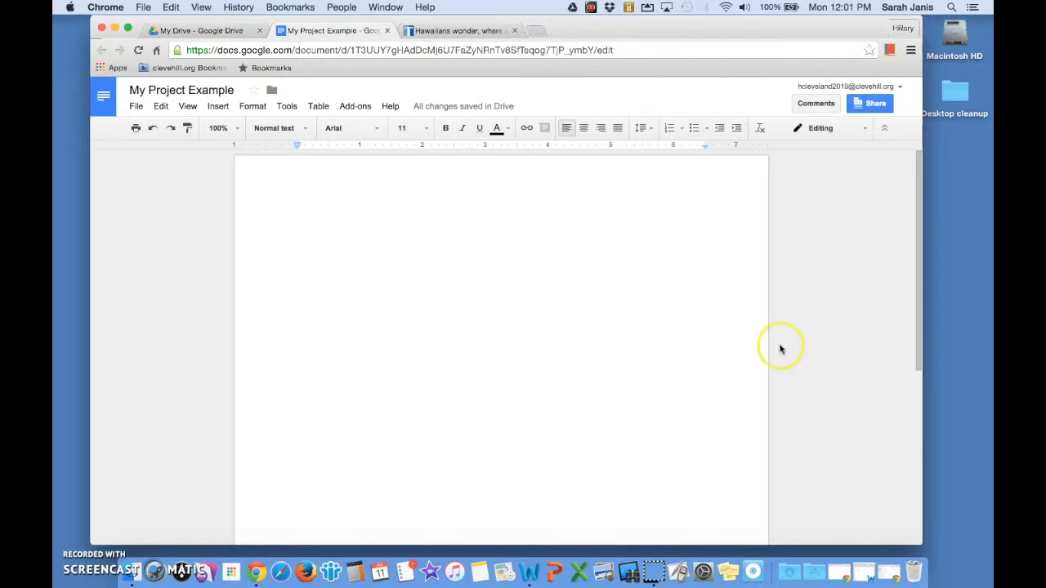
pyautogui.click(478, 32)
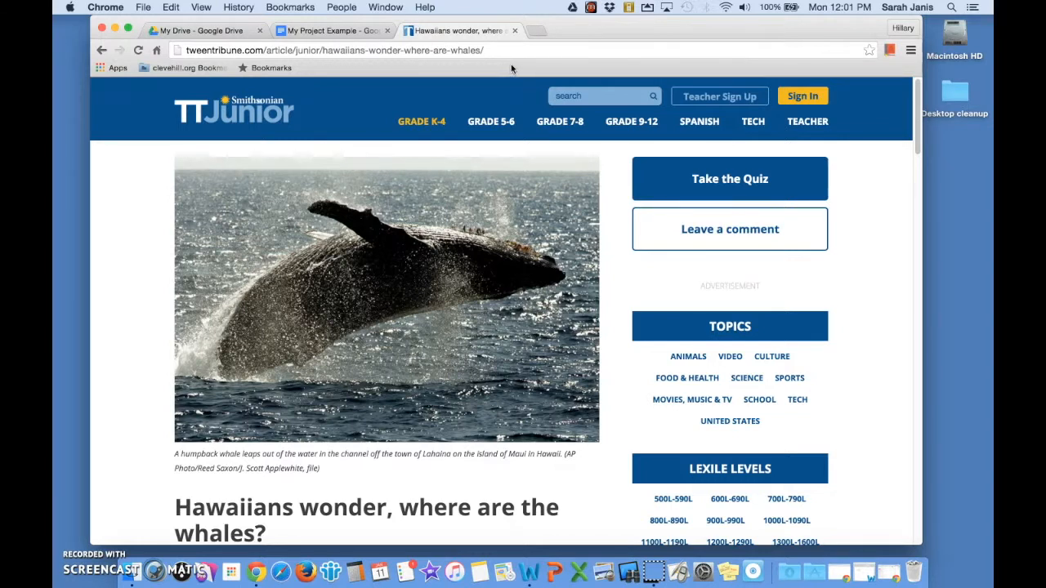
pyautogui.click(463, 50)
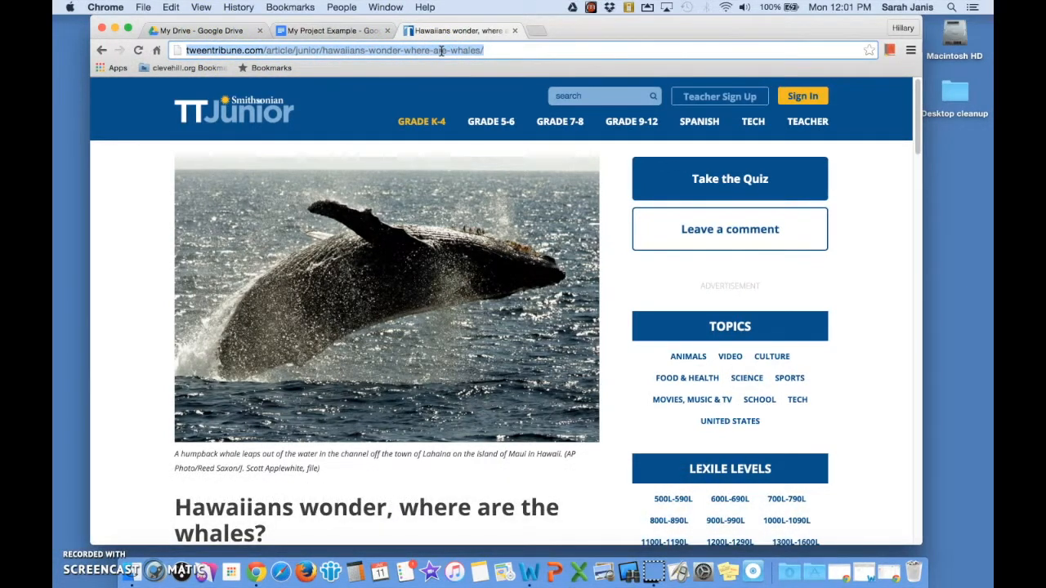
pyautogui.click(106, 319)
pyautogui.scroll(-3, 140, 338)
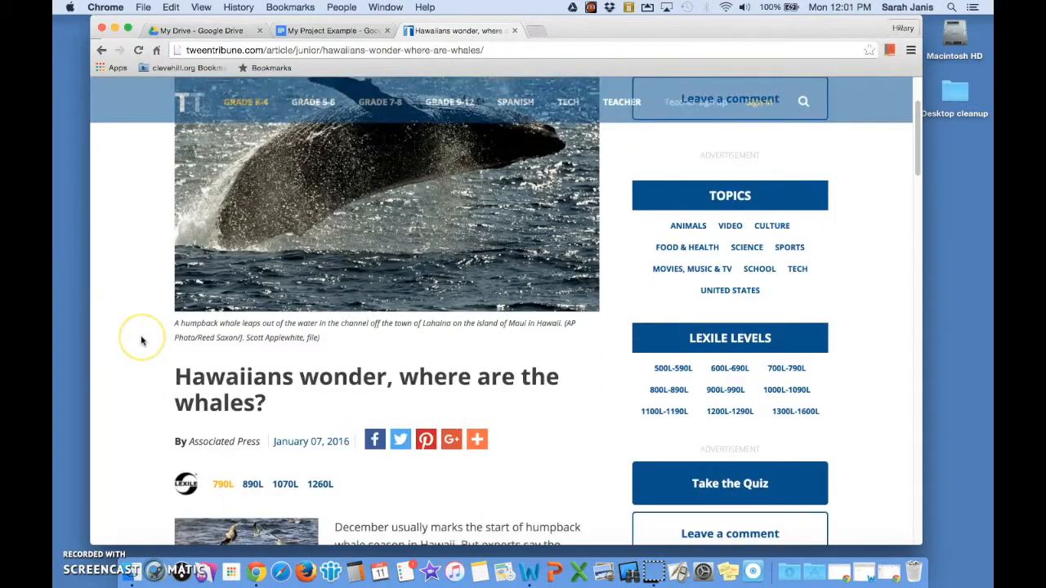
pyautogui.scroll(-5, 141, 341)
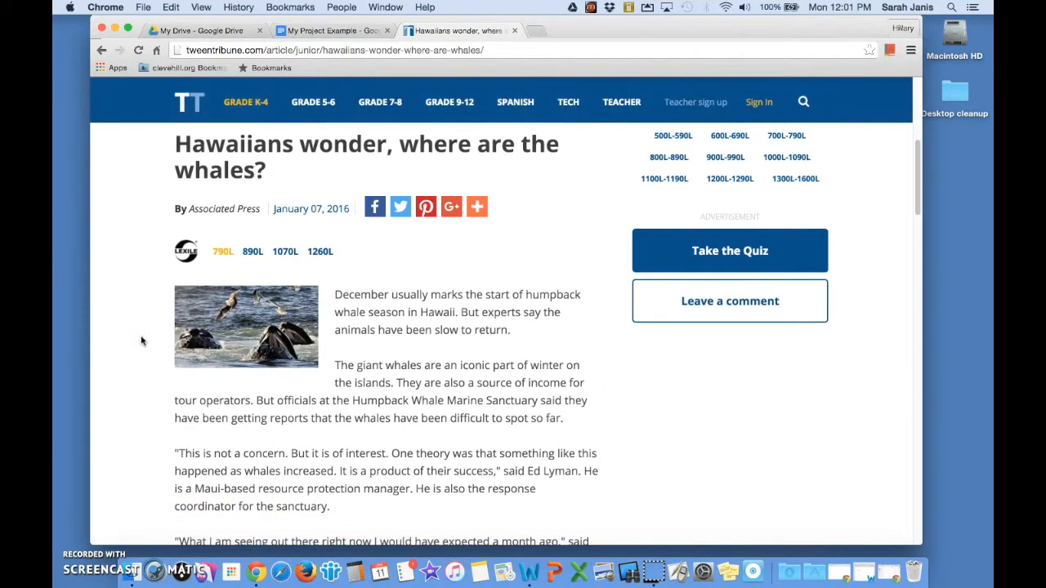
pyautogui.scroll(-1, 141, 341)
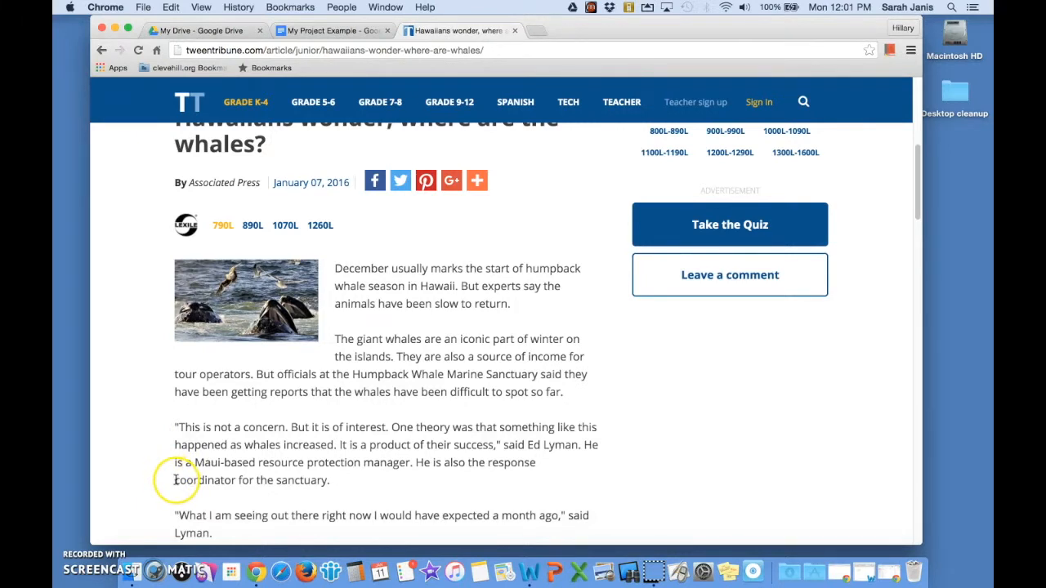
pyautogui.moveTo(175, 481); pyautogui.dragTo(238, 483)
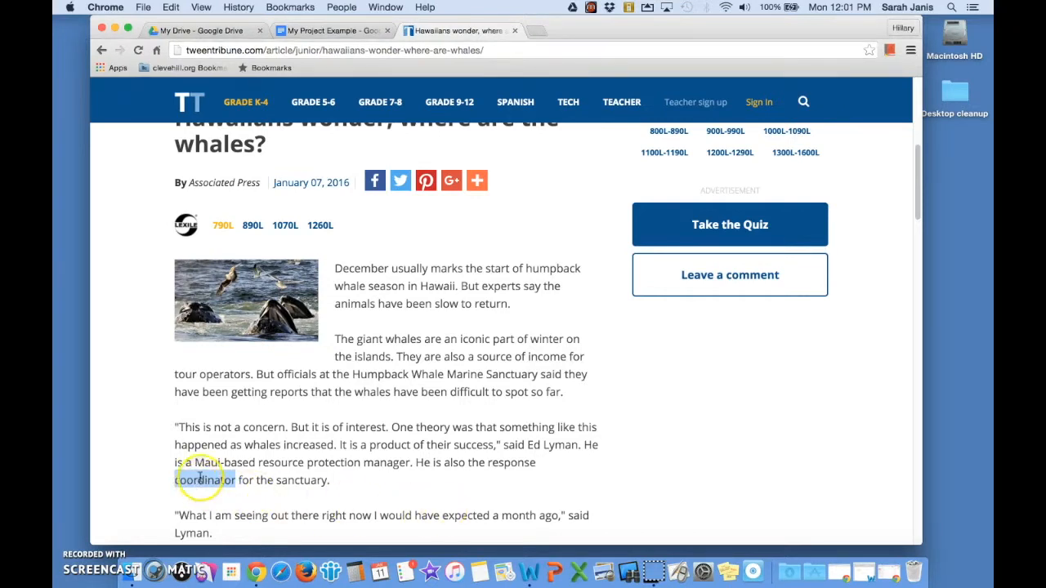
pyautogui.click(274, 50)
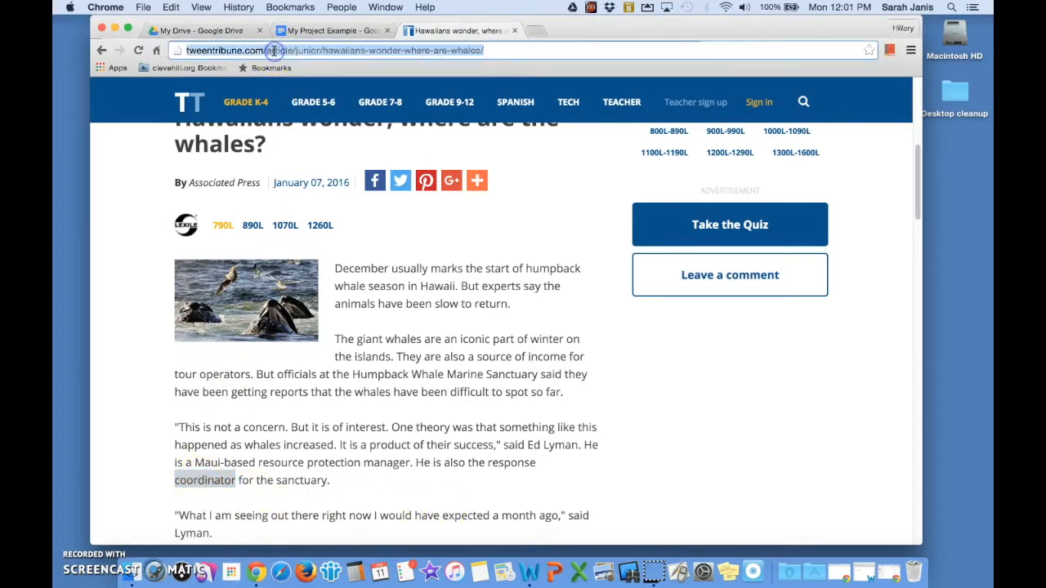
pyautogui.moveTo(164, 463); pyautogui.dragTo(236, 482)
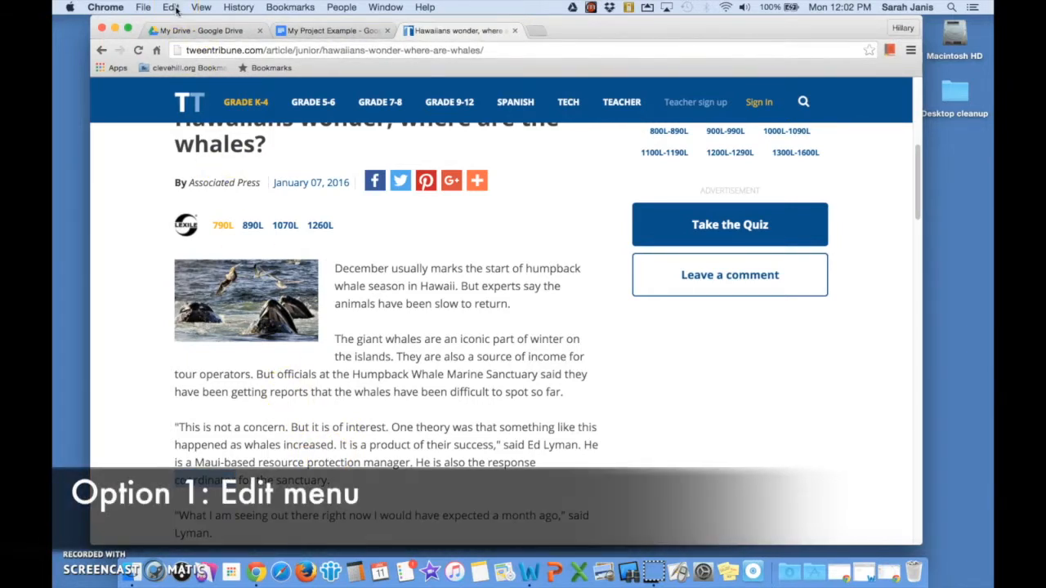
pyautogui.click(174, 8)
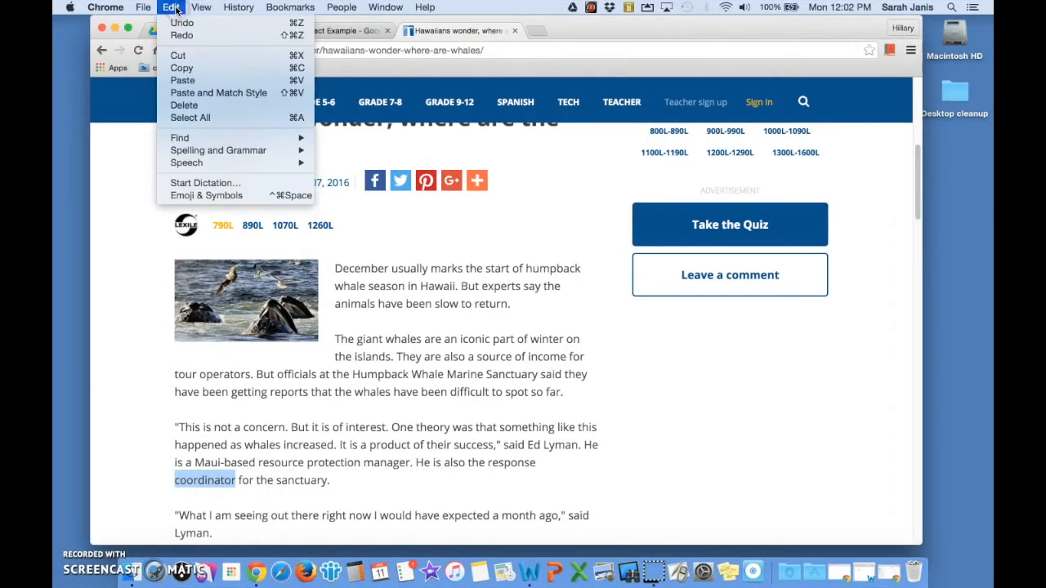
pyautogui.click(202, 70)
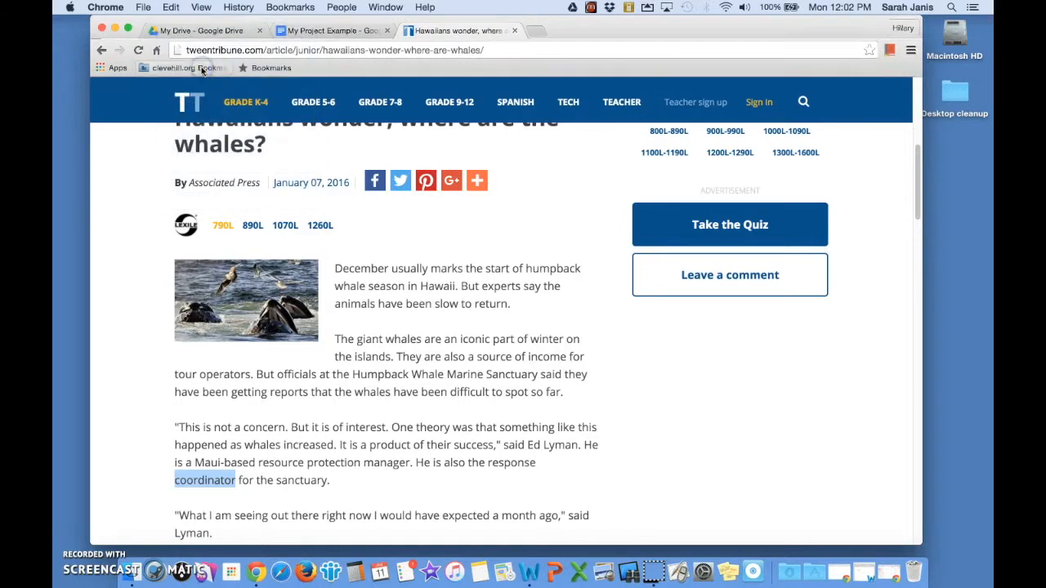
# Paste "coordinator" into the empty My Project Example document and start a new line below it
pyautogui.click(321, 32)
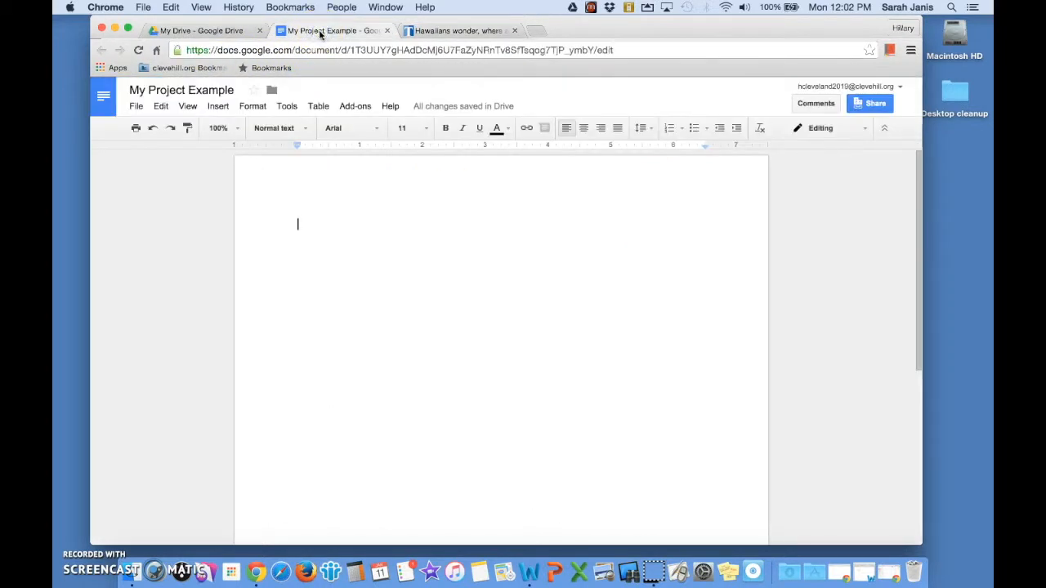
pyautogui.click(173, 8)
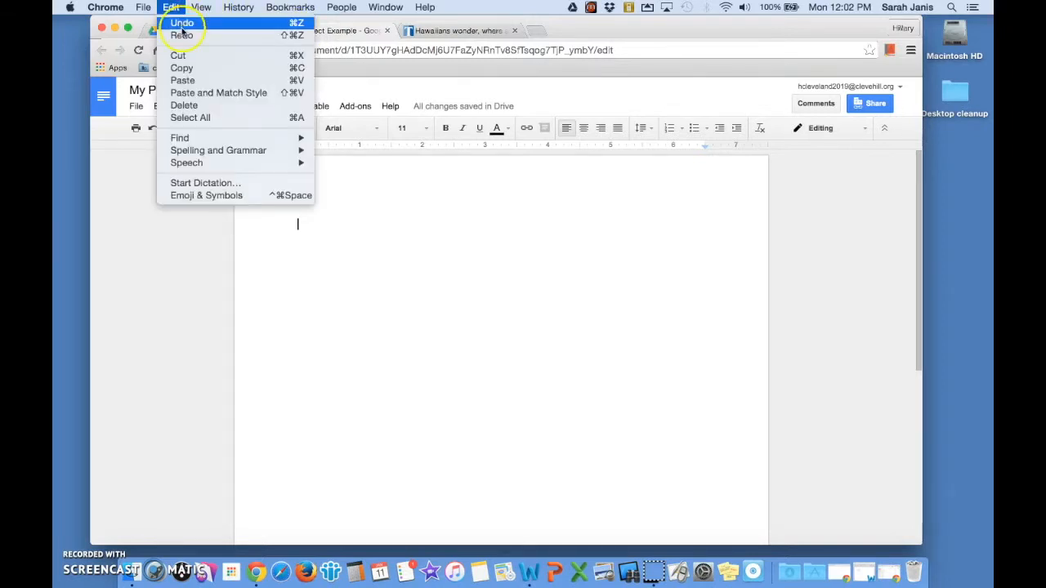
pyautogui.click(203, 79)
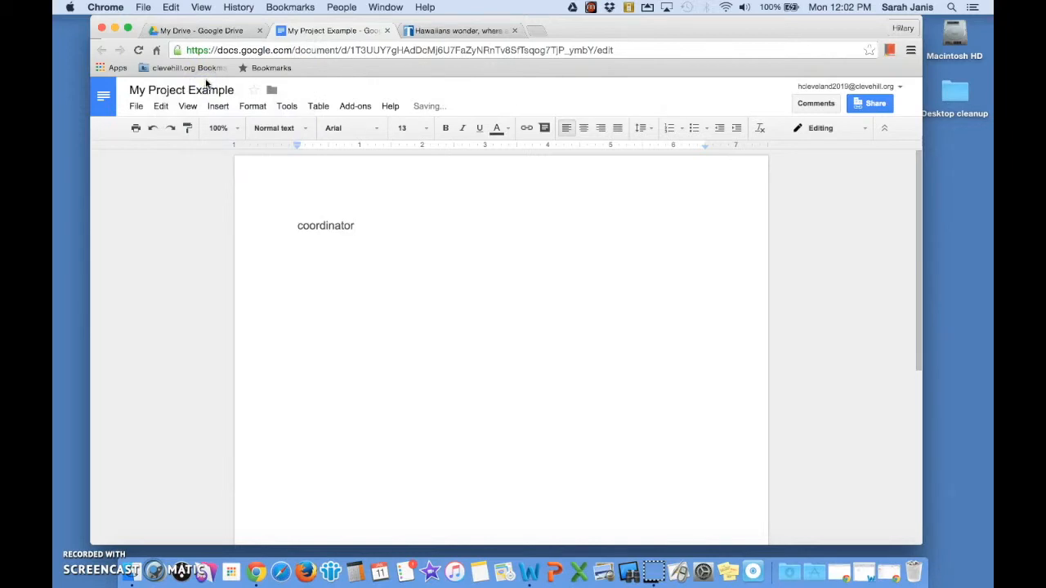
pyautogui.press('Return')
# Go back to the TweenTribune whale article
pyautogui.click(453, 33)
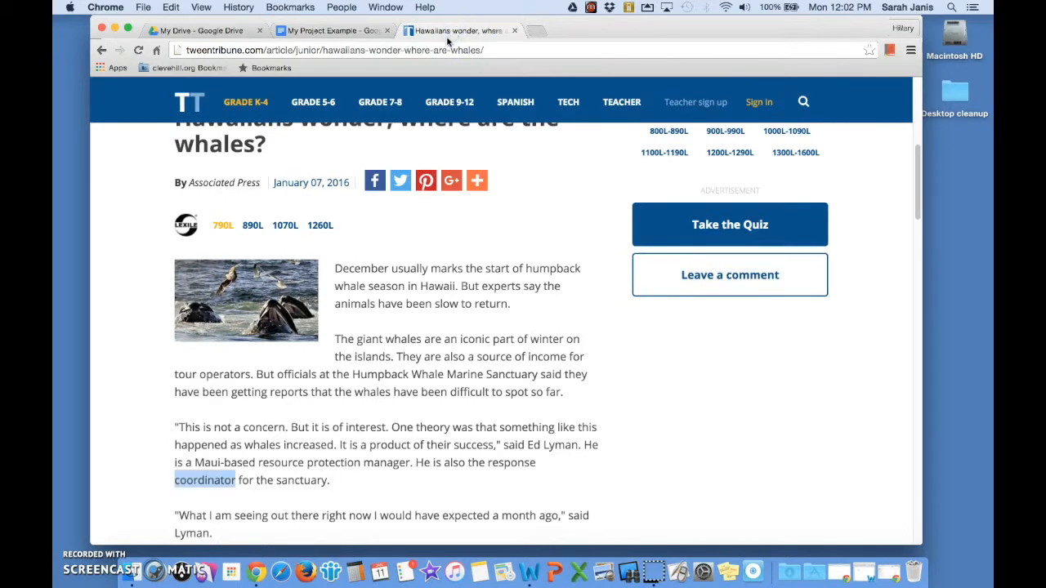
pyautogui.click(128, 324)
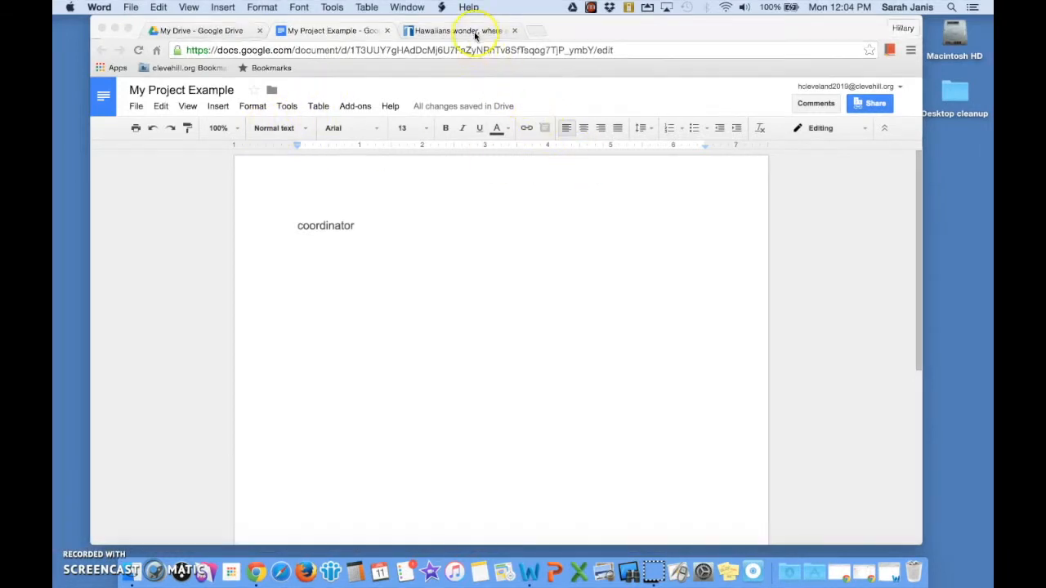
pyautogui.click(453, 30)
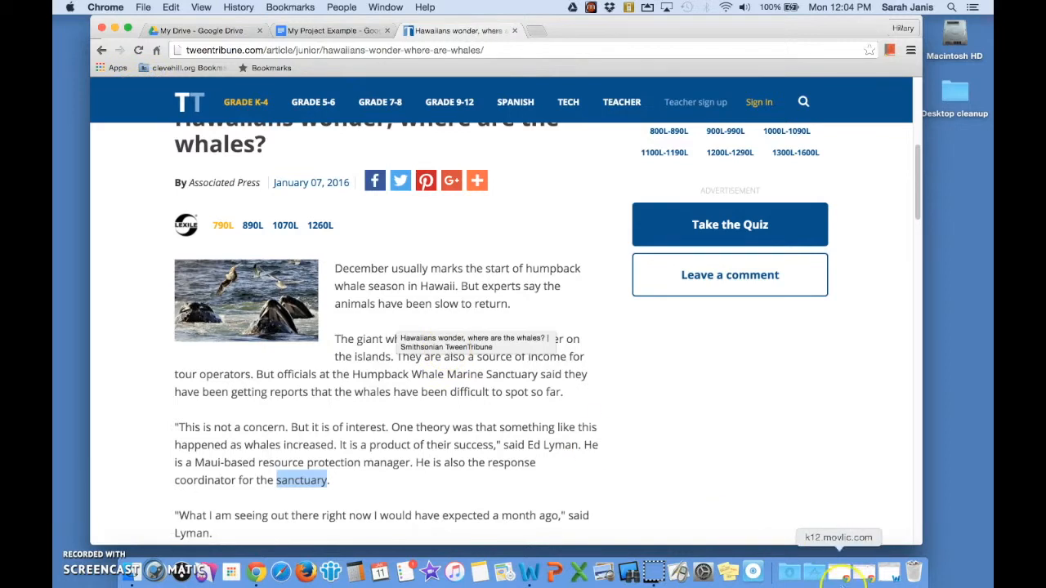
# Switch to the blank Word document and paste the word "coordinator" at its beginning
pyautogui.click(885, 577)
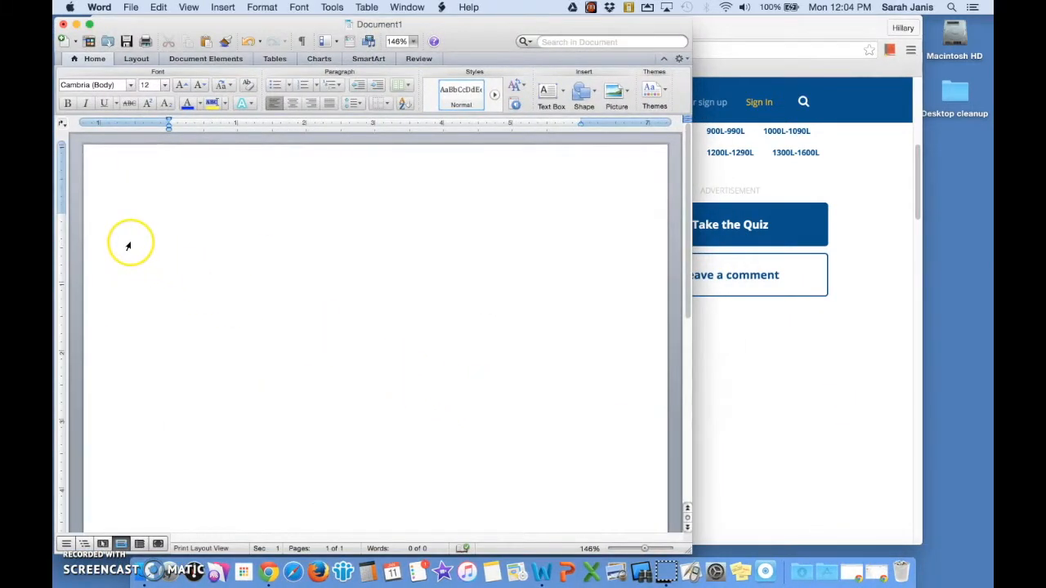
pyautogui.click(159, 210)
pyautogui.click(105, 43)
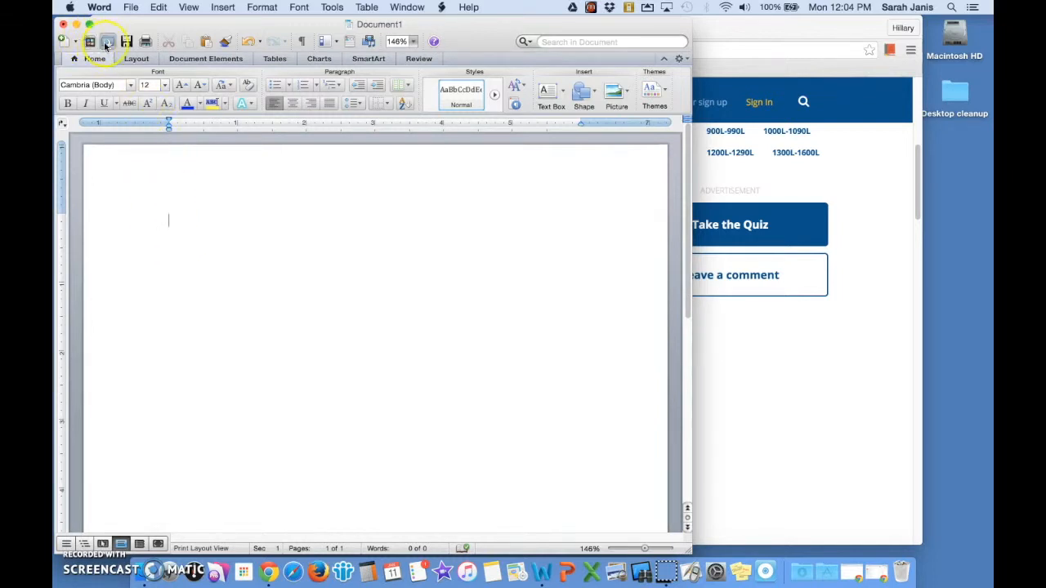
pyautogui.click(206, 44)
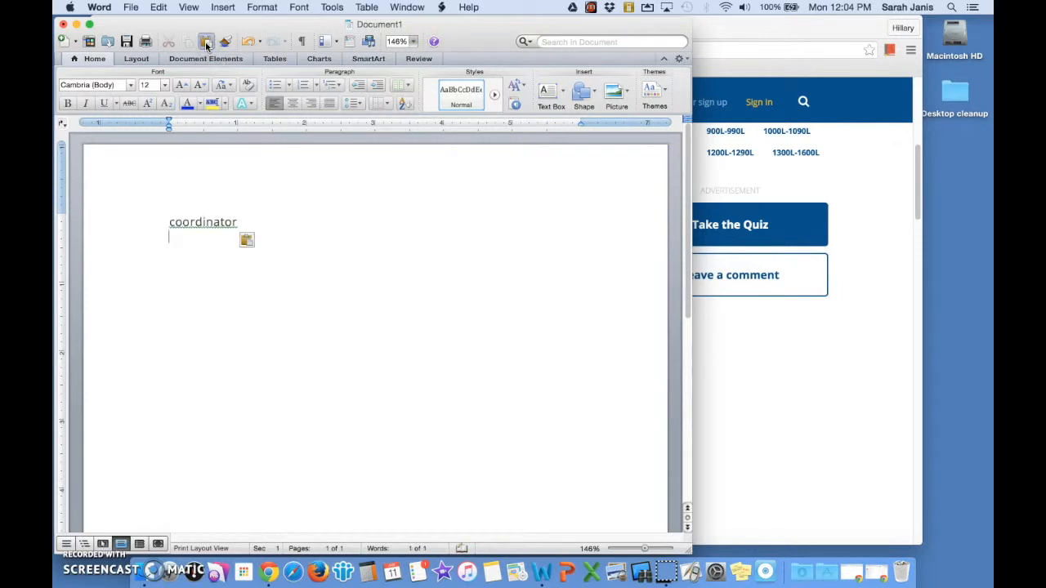
# Copy "coordinator" within the Word document and paste a second copy below it, leaving one blank line between
pyautogui.click(165, 222)
pyautogui.moveTo(165, 221); pyautogui.dragTo(243, 222)
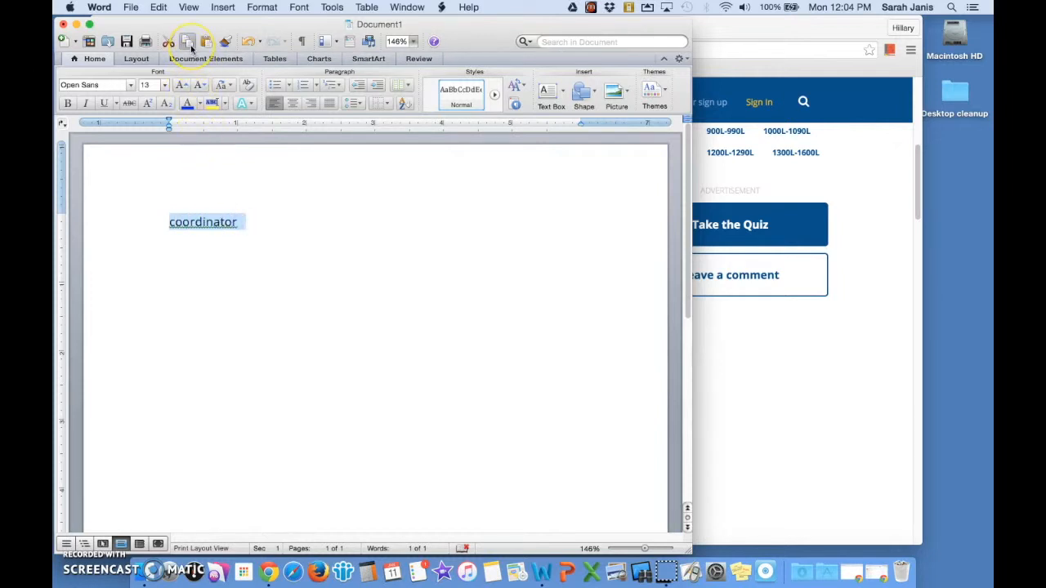
pyautogui.click(189, 45)
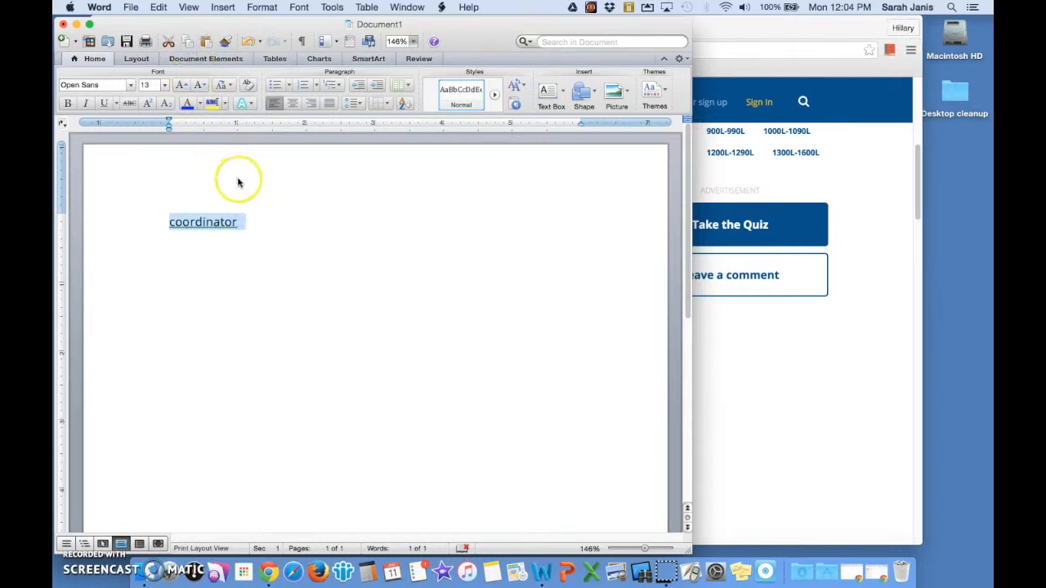
pyautogui.click(252, 222)
pyautogui.press('Return')
pyautogui.press('Return')
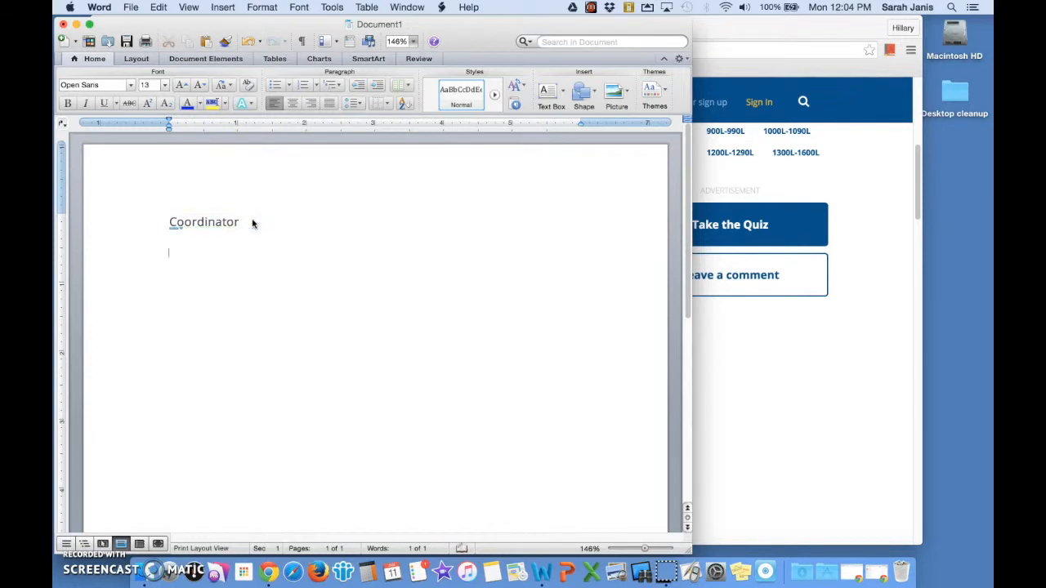
pyautogui.click(207, 46)
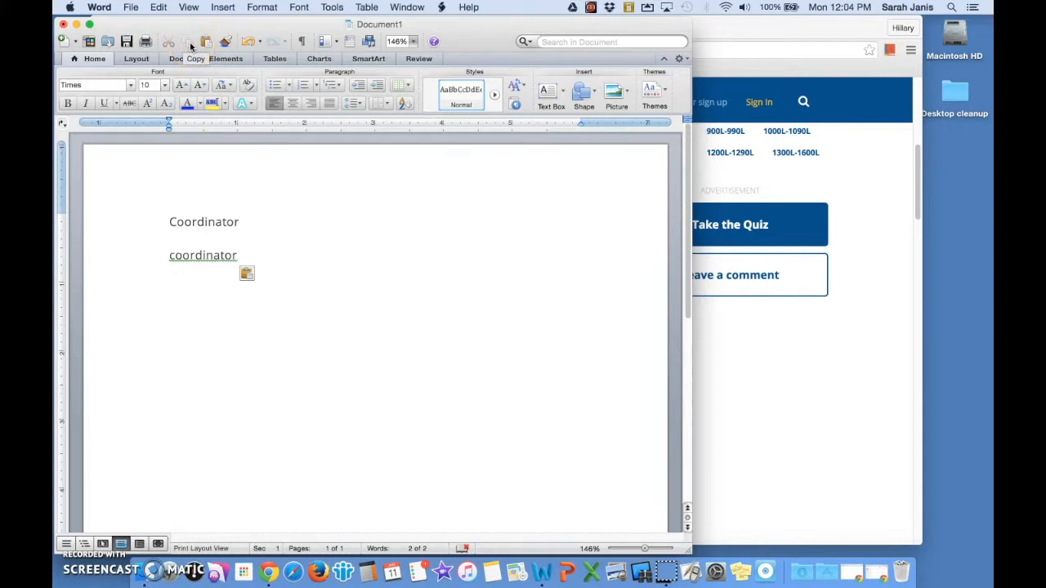
# Minimize the Word document and return to the whale article in Chrome
pyautogui.click(159, 7)
pyautogui.click(73, 18)
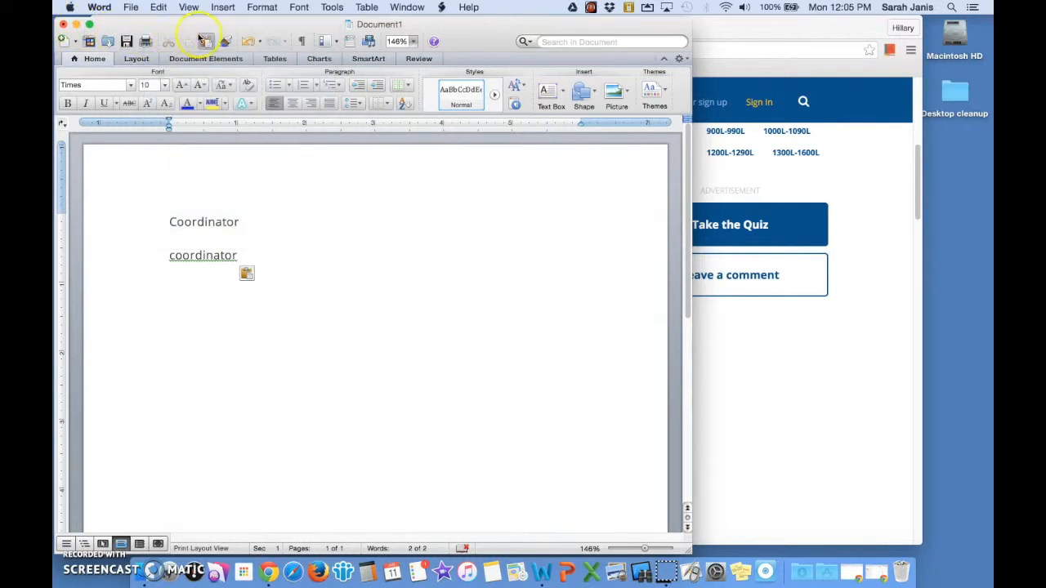
pyautogui.click(76, 23)
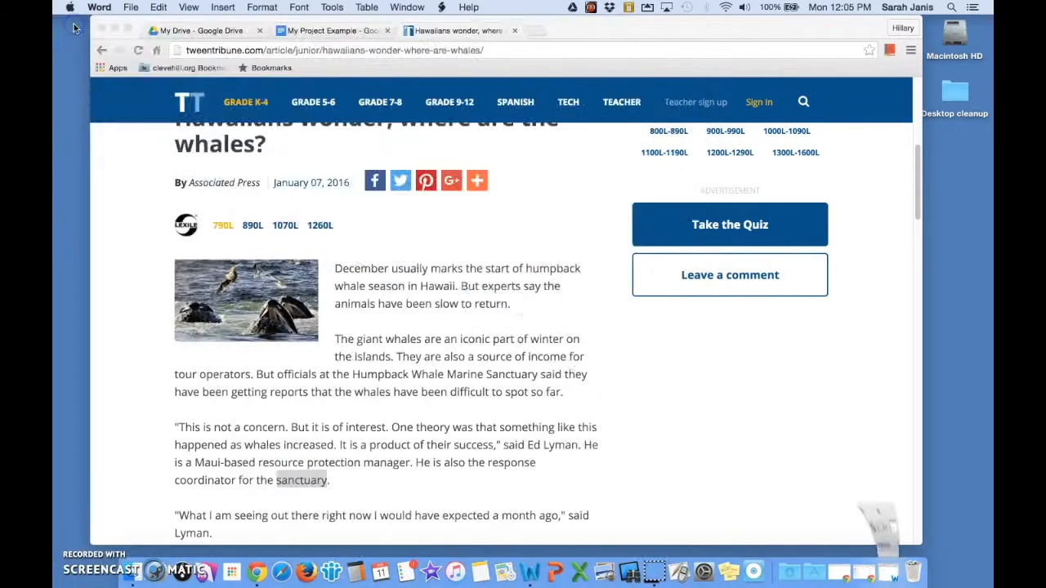
pyautogui.click(115, 148)
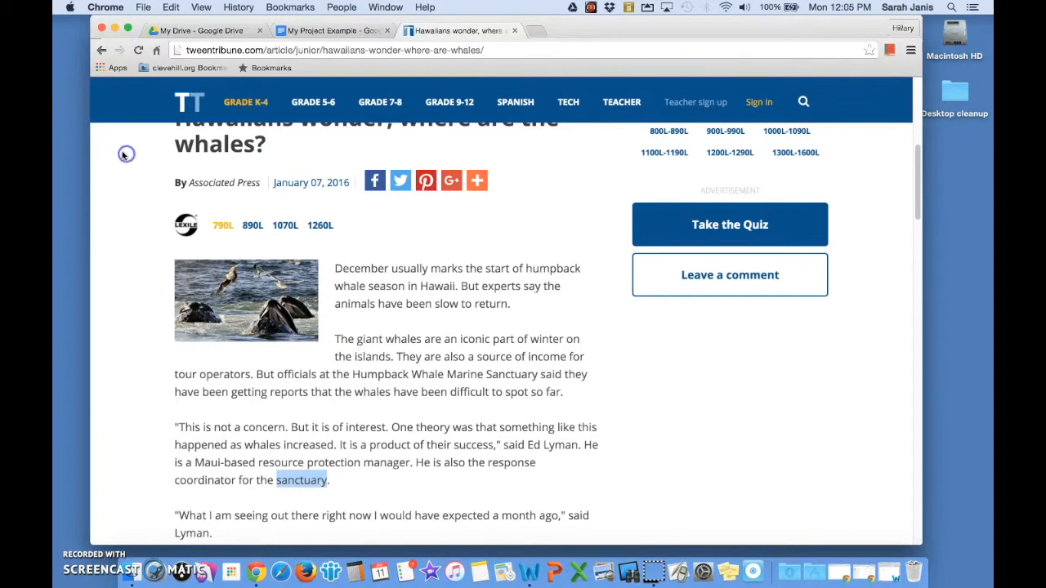
# Copy the word "sanctuary" from the end of the whale article's third paragraph
pyautogui.click(343, 31)
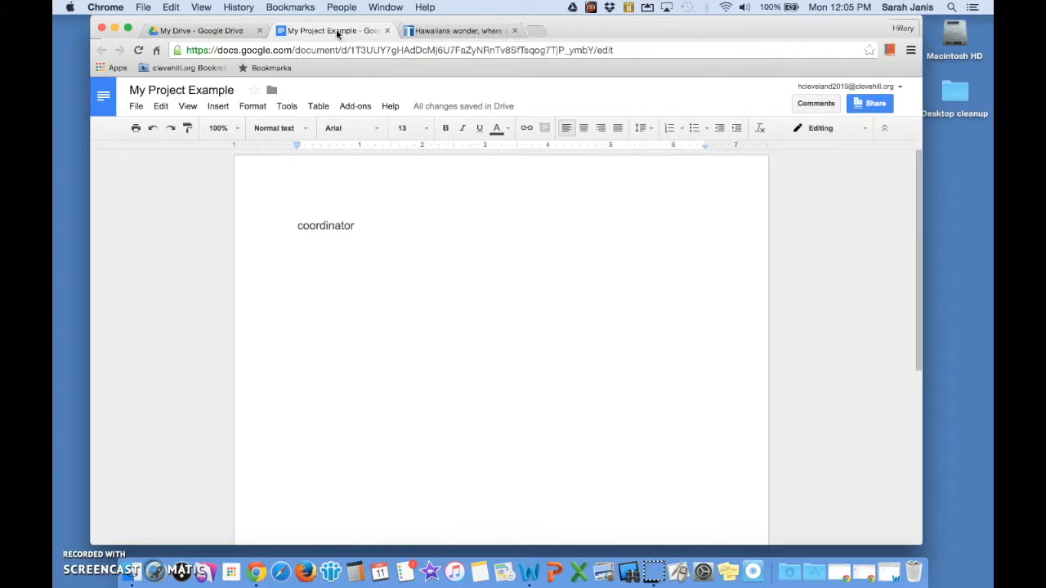
pyautogui.click(464, 32)
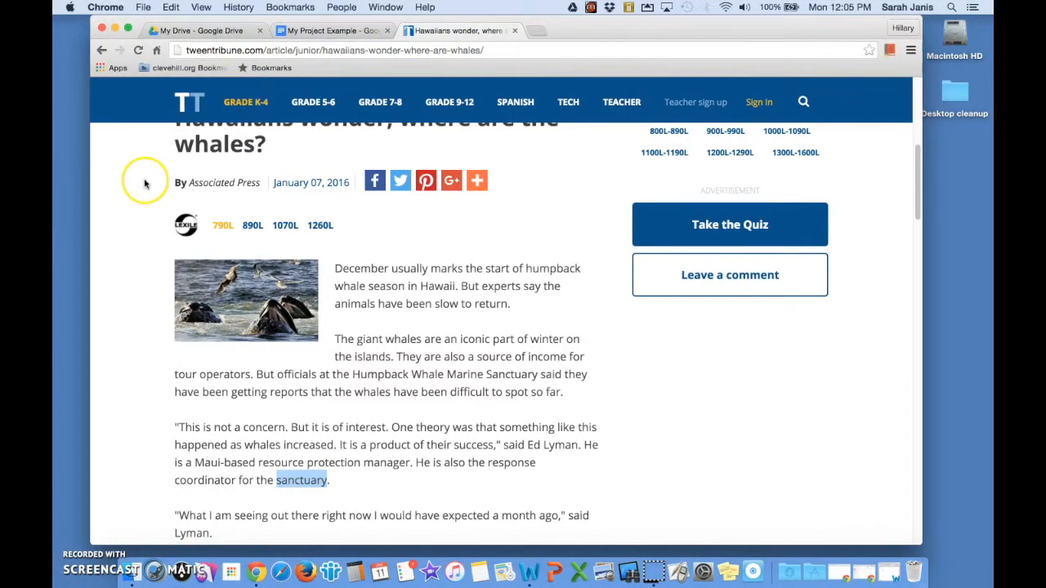
pyautogui.click(305, 482)
pyautogui.moveTo(278, 481); pyautogui.dragTo(329, 481)
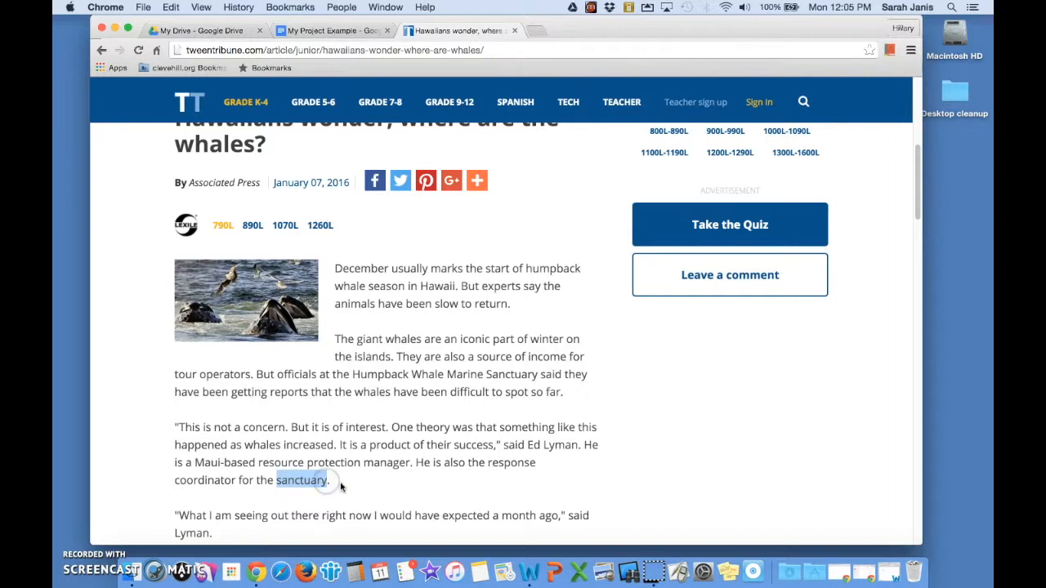
pyautogui.click(174, 7)
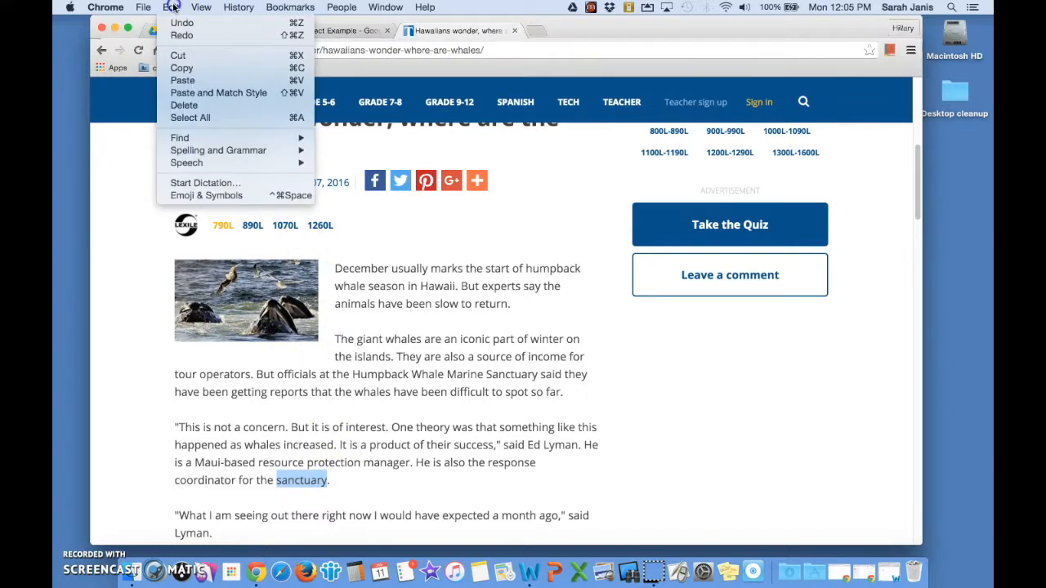
pyautogui.moveTo(201, 18)
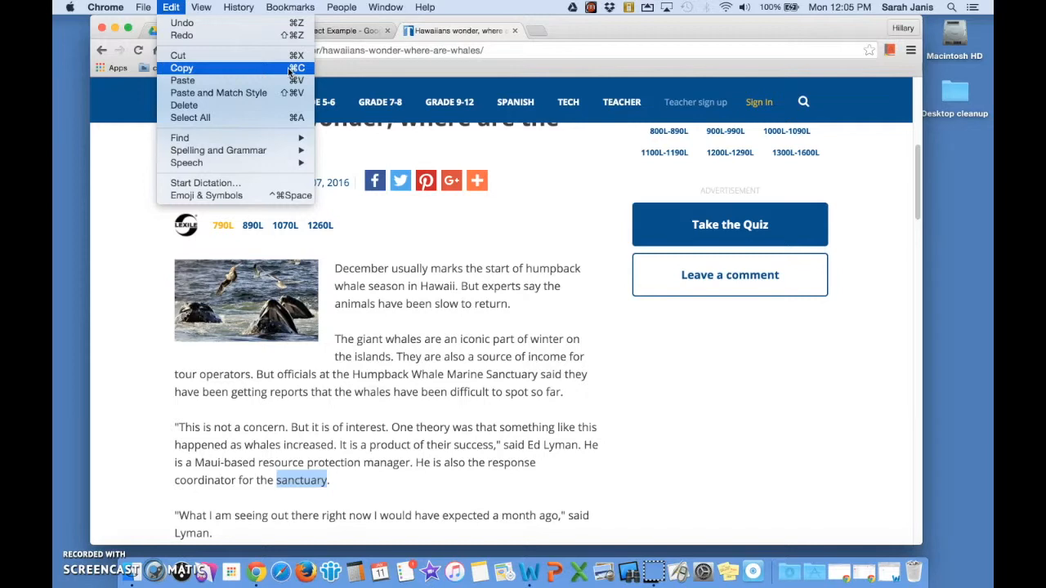
pyautogui.click(291, 72)
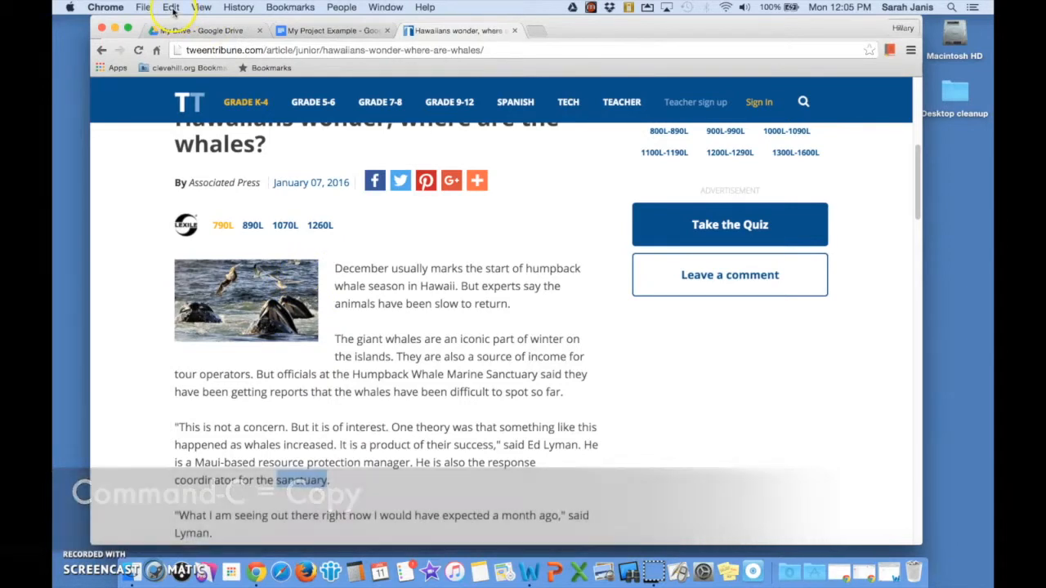
# Switch to the My Project Example document and paste "sanctuary" on the line below "coordinator", leaving a blank line between
pyautogui.click(330, 33)
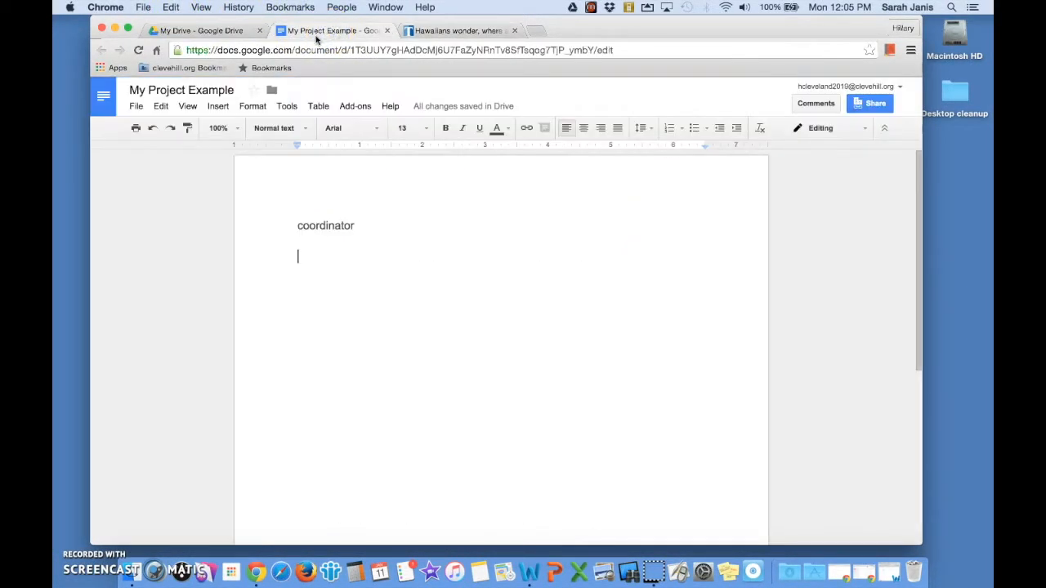
pyautogui.click(171, 6)
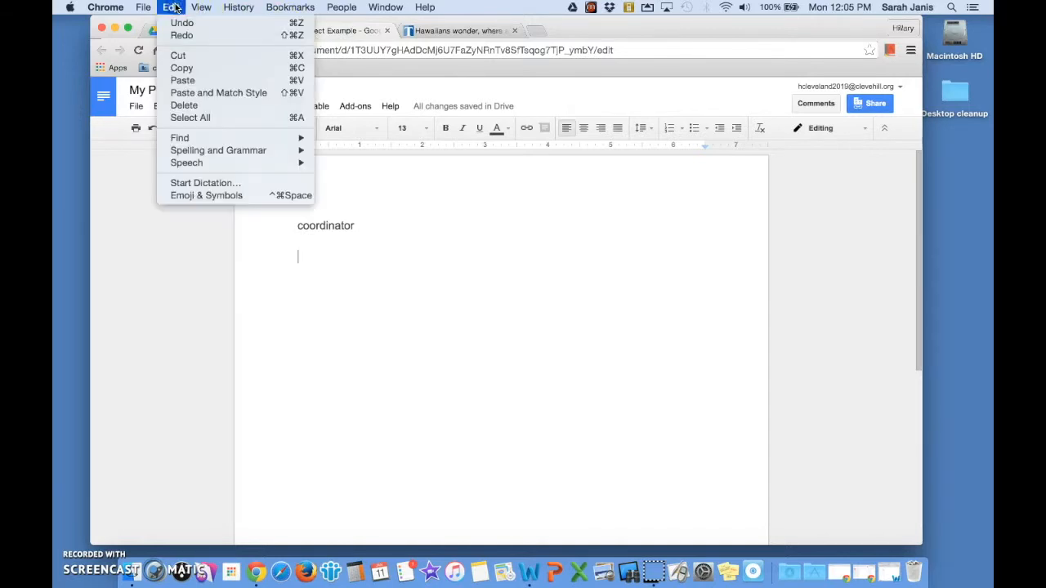
pyautogui.click(201, 8)
pyautogui.moveTo(177, 8)
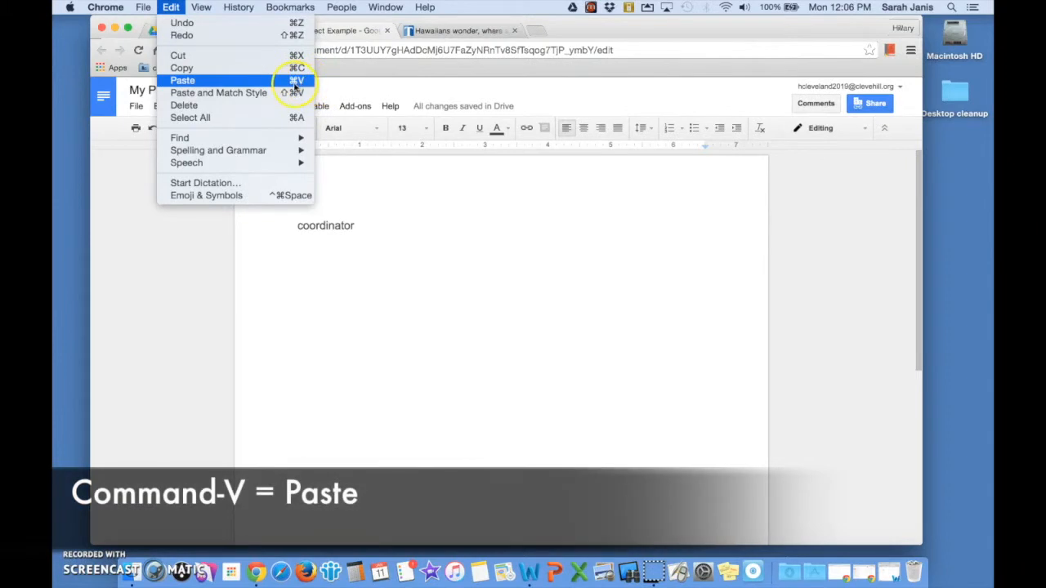
pyautogui.click(164, 8)
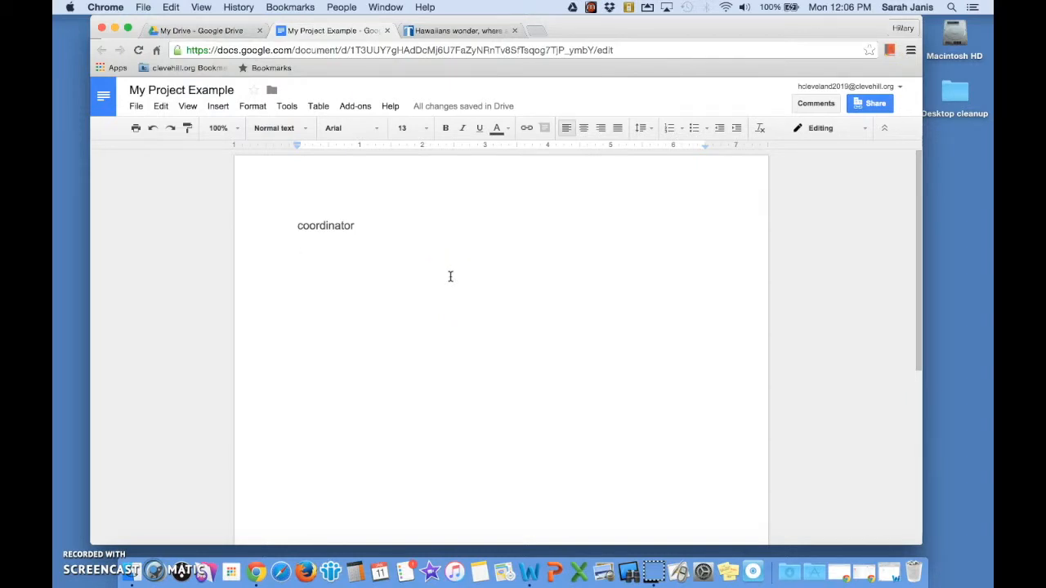
pyautogui.press('super+v')
# Copy "coordinator" from the document's first line and paste it on a new line below "sanctuary"
pyautogui.moveTo(297, 225); pyautogui.dragTo(371, 228)
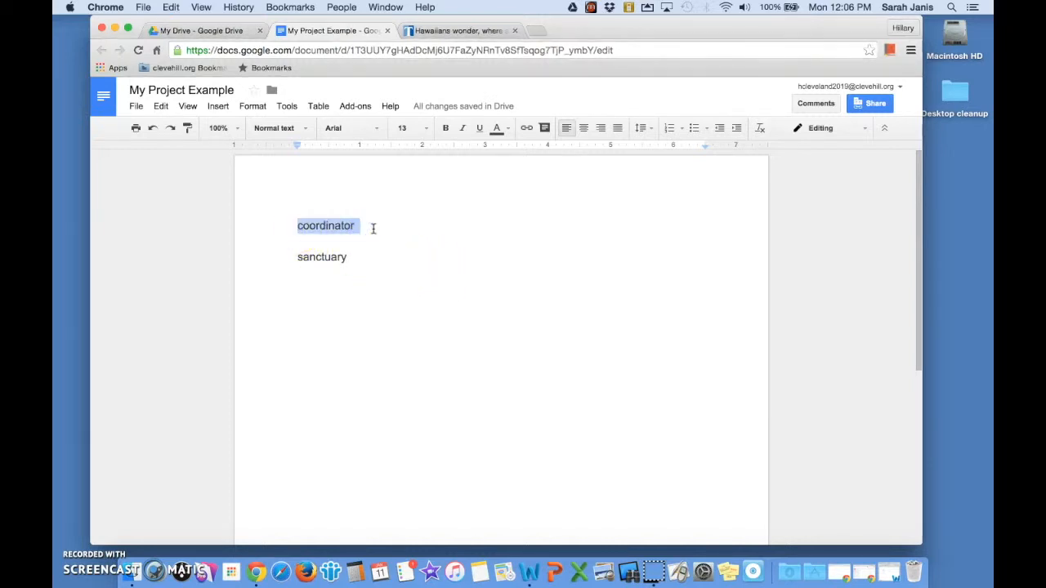
pyautogui.click(374, 259)
pyautogui.press('Return')
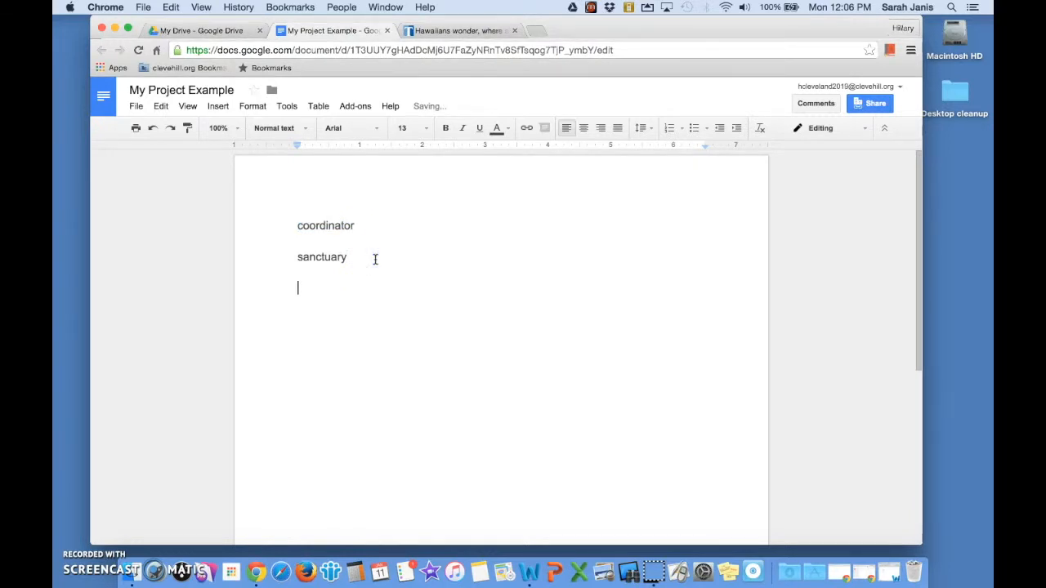
pyautogui.hotkey('ctrl', 'v')
# Copy "sanctuary" within the document and paste it on a new line below the second "coordinator"
pyautogui.moveTo(293, 253); pyautogui.dragTo(367, 264)
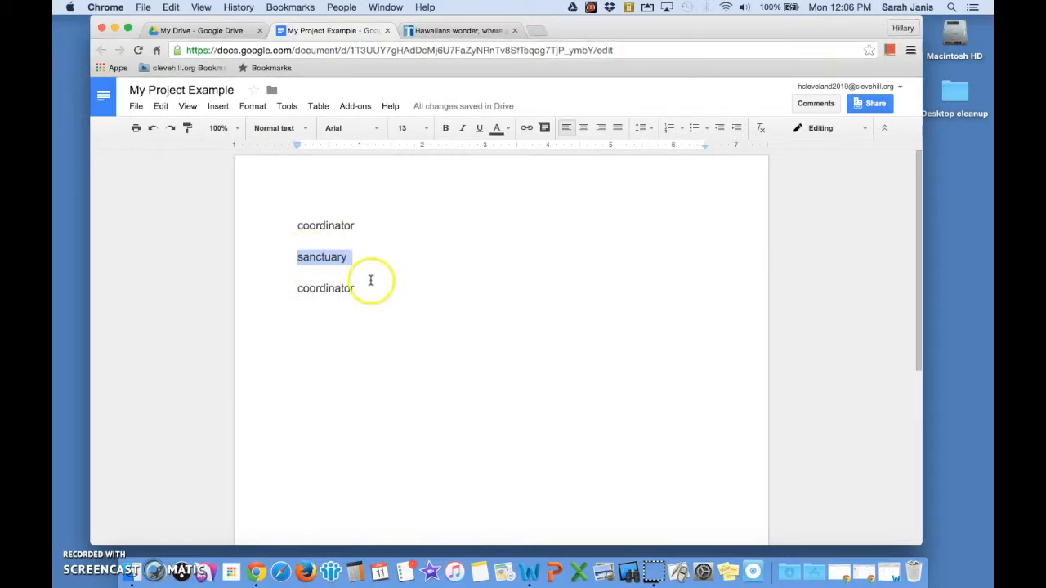
pyautogui.click(357, 313)
pyautogui.press('Return')
pyautogui.press('super+v')
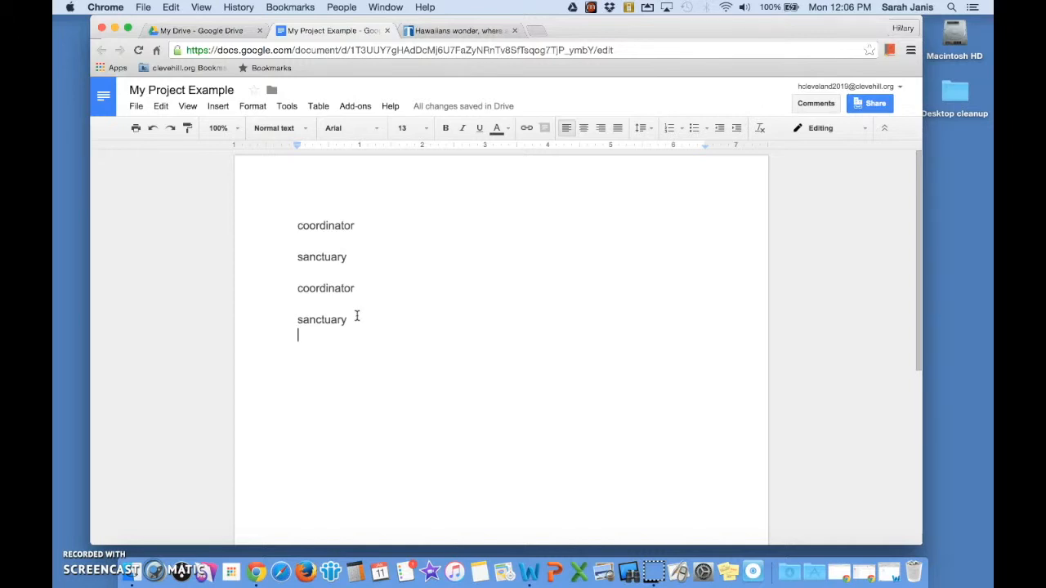
# Return to the whale article and copy the word "distressed" from the paragraph about the calf on Christmas Eve
pyautogui.click(426, 33)
pyautogui.click(176, 403)
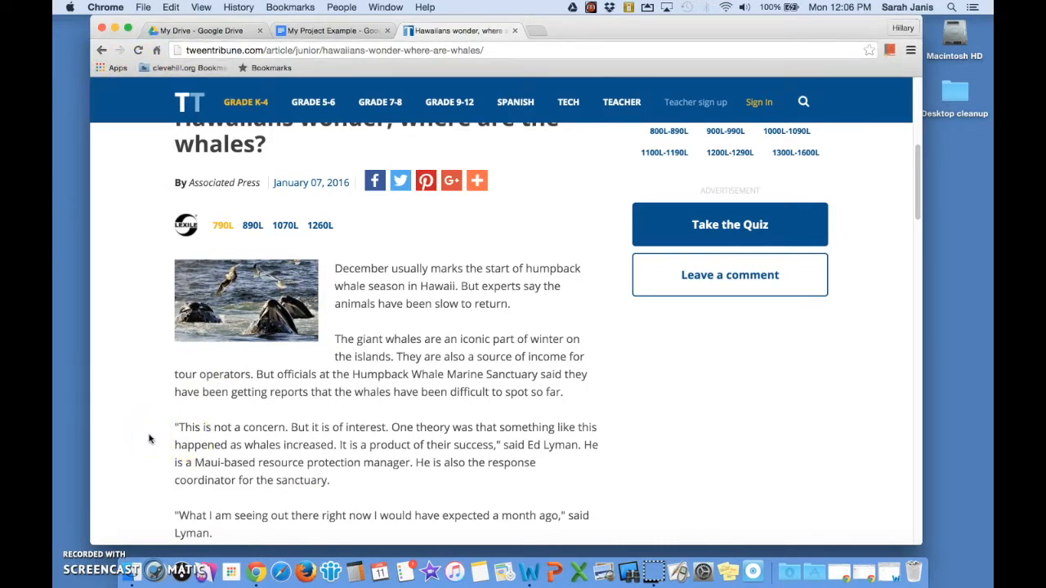
pyautogui.scroll(-1, 370, 479)
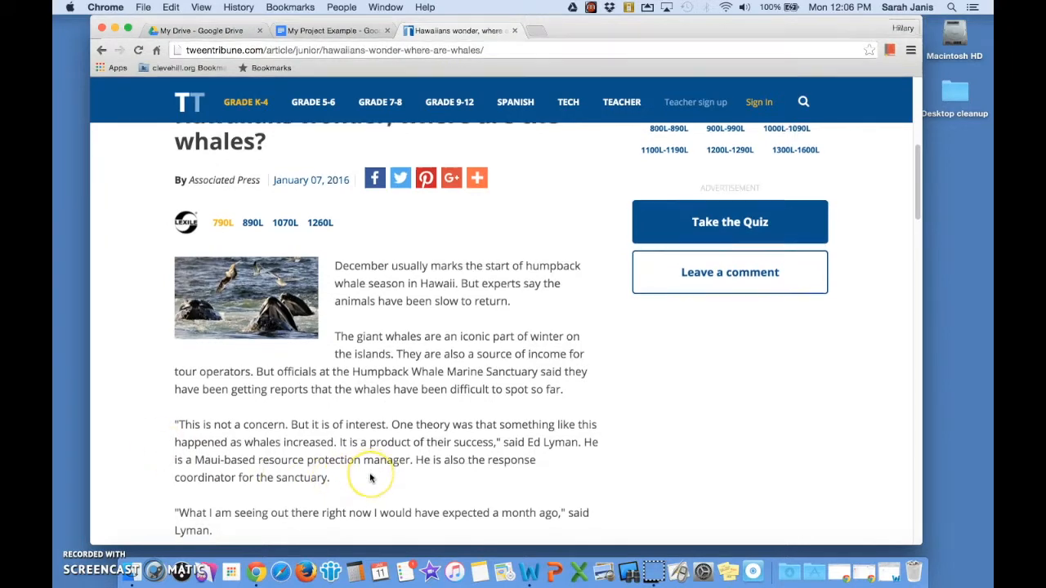
pyautogui.scroll(-5, 370, 479)
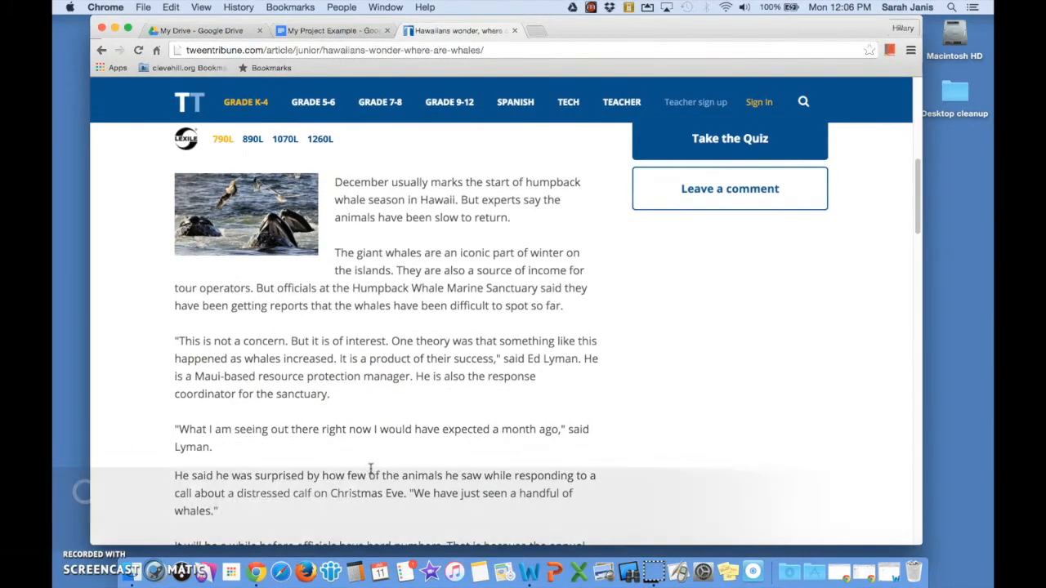
pyautogui.scroll(-3, 294, 459)
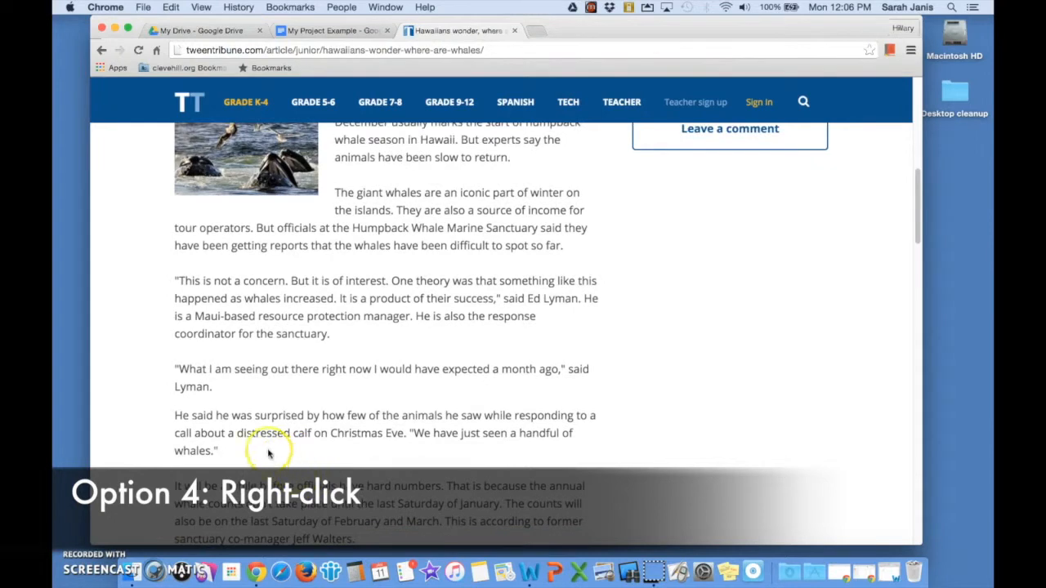
pyautogui.moveTo(237, 433); pyautogui.dragTo(290, 433)
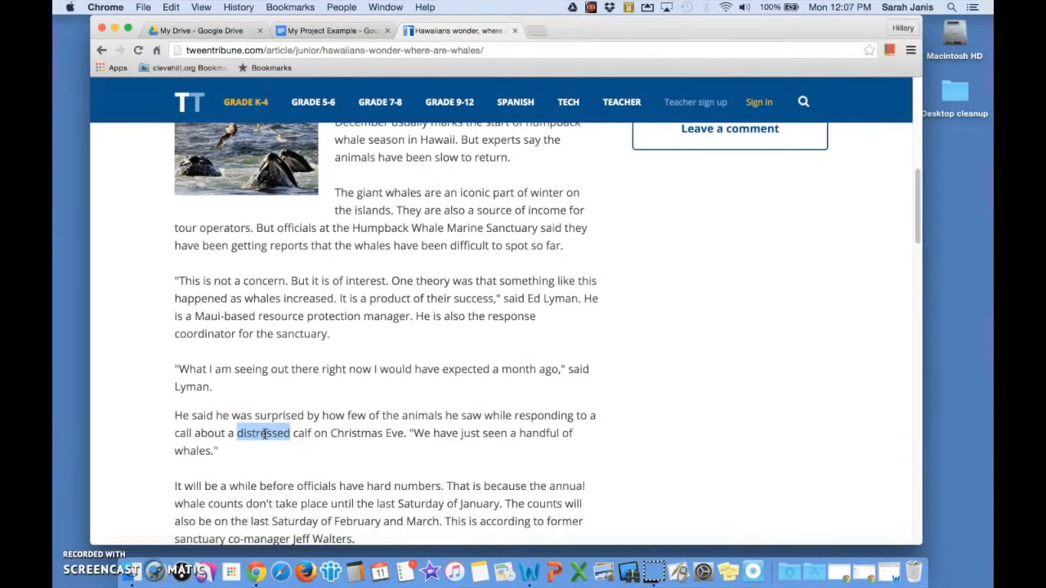
pyautogui.rightClick(263, 433)
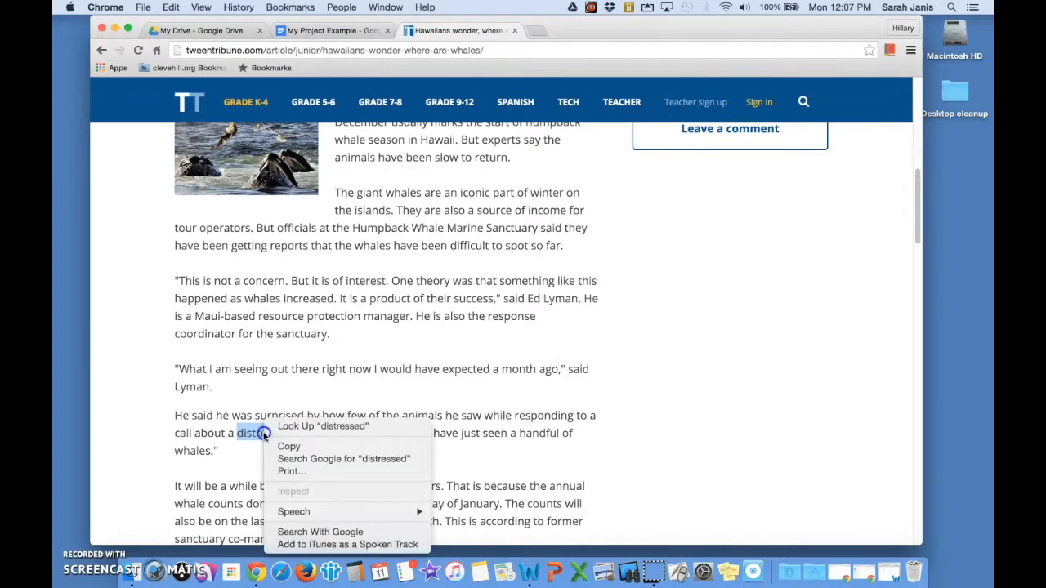
pyautogui.click(301, 446)
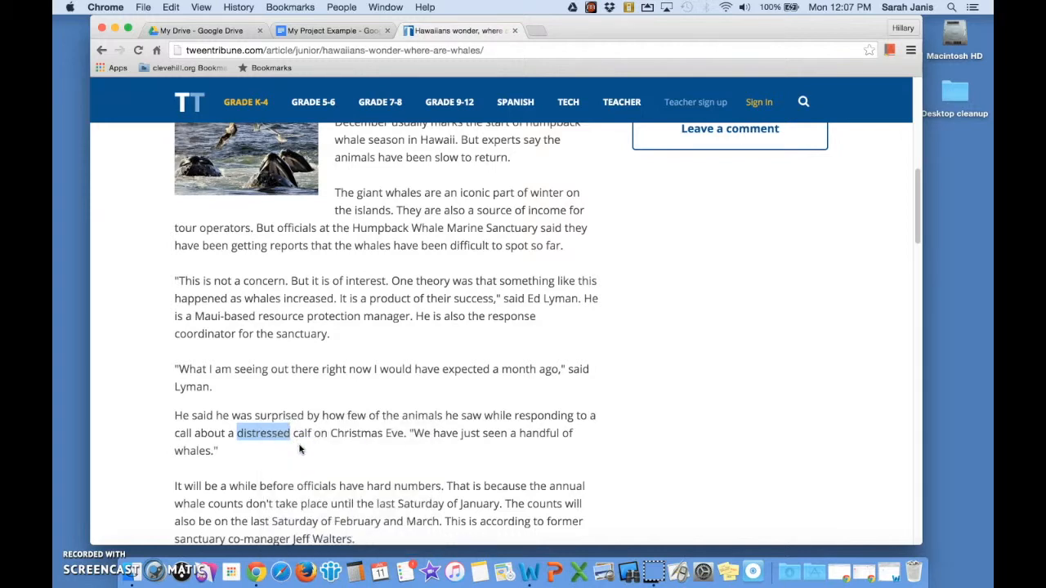
pyautogui.doubleClick(278, 437)
# Switch to My Project Example and paste "distressed" twice on separate lines below the last "sanctuary"
pyautogui.click(314, 33)
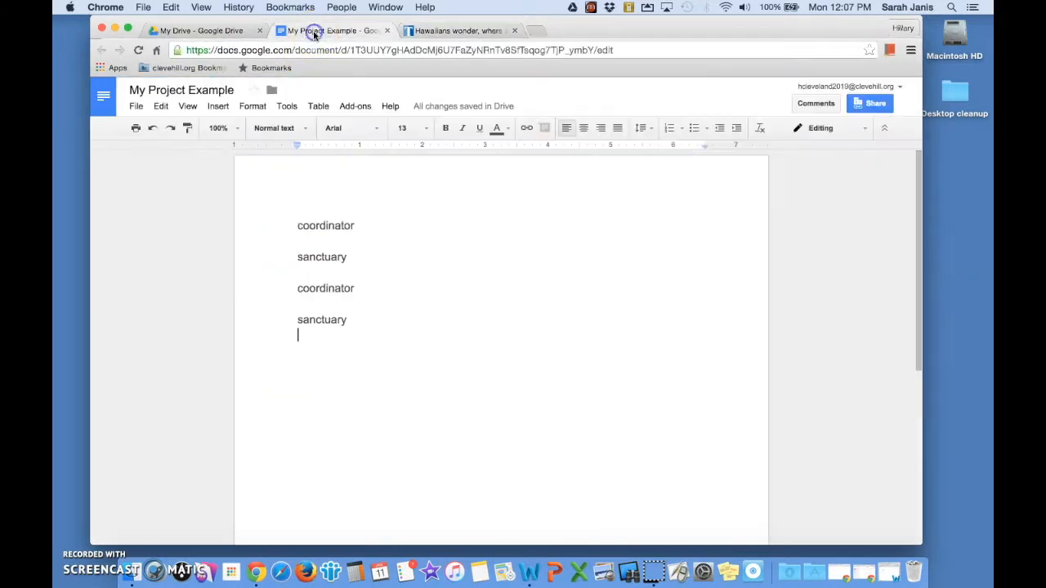
pyautogui.press('Return')
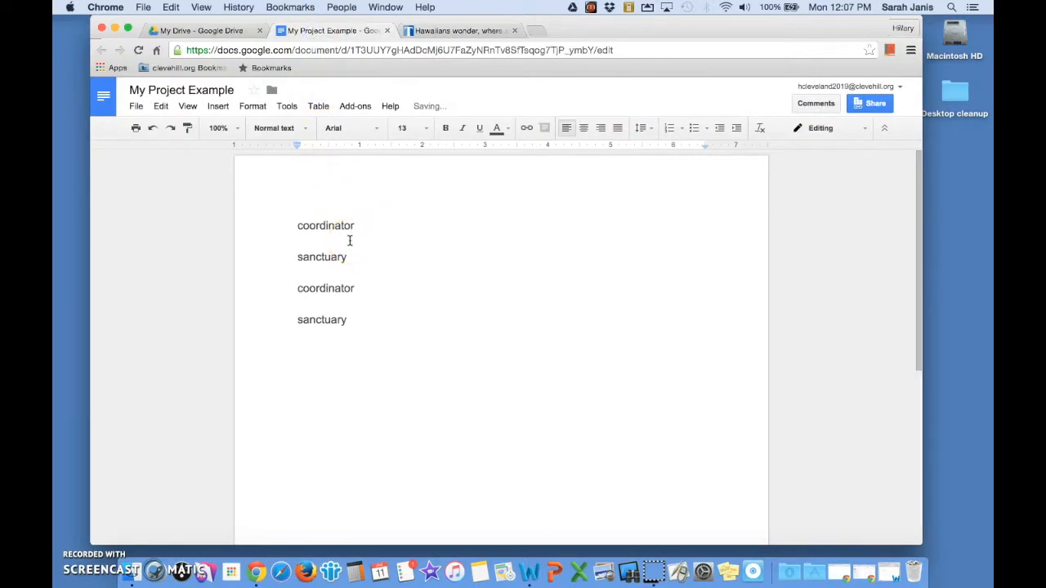
pyautogui.rightClick(302, 351)
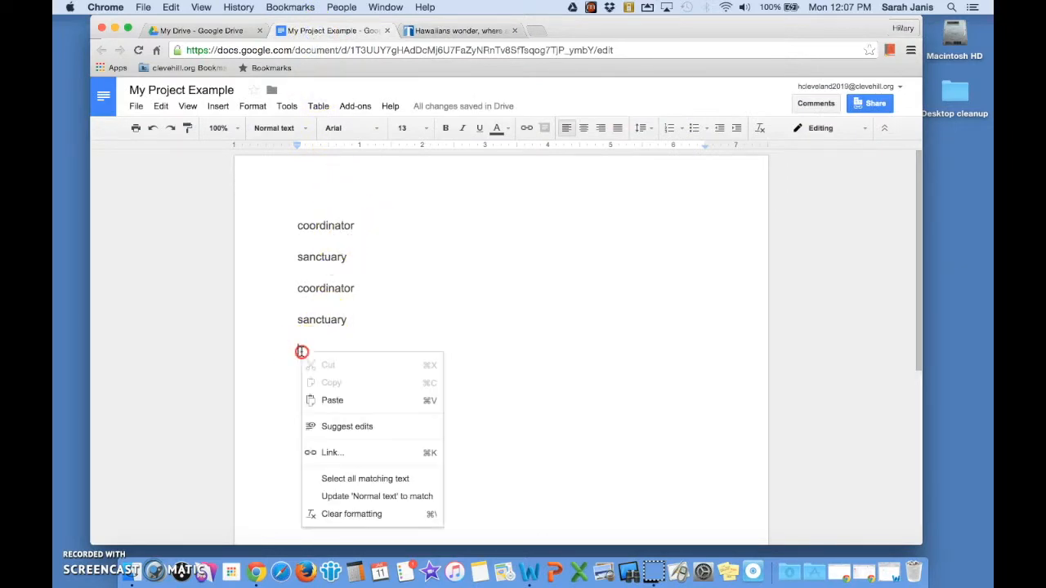
pyautogui.click(343, 401)
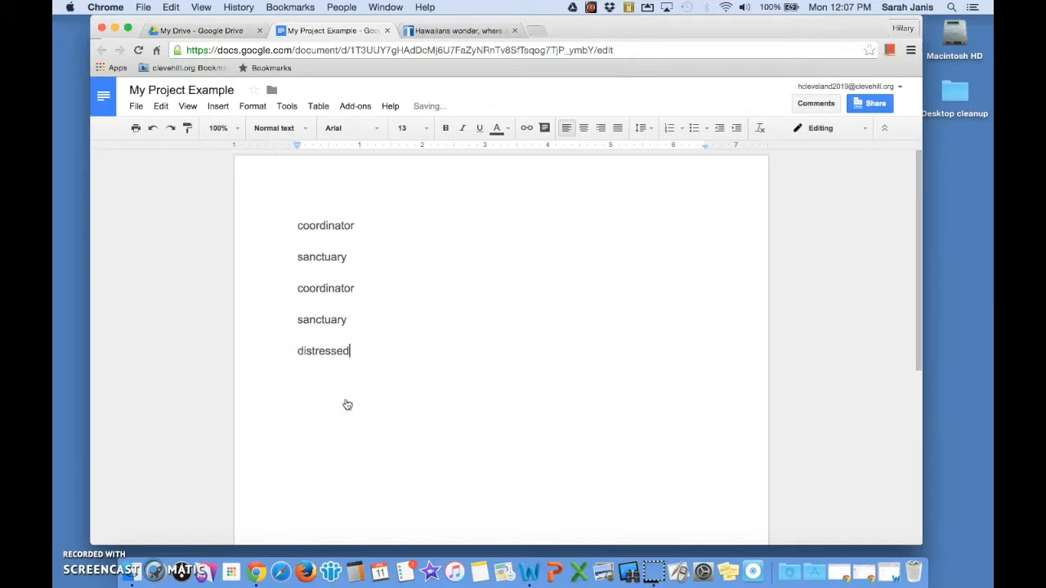
pyautogui.press('Return')
pyautogui.rightClick(297, 381)
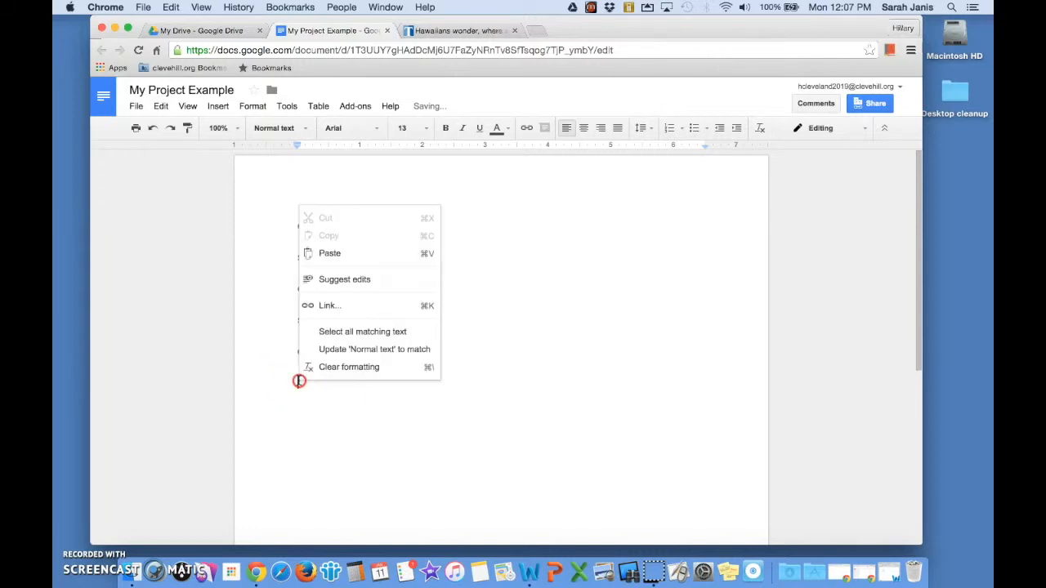
pyautogui.click(331, 253)
# Copy the first "sanctuary" in the document and paste it on a new line below the second "distressed"
pyautogui.moveTo(299, 256); pyautogui.dragTo(344, 257)
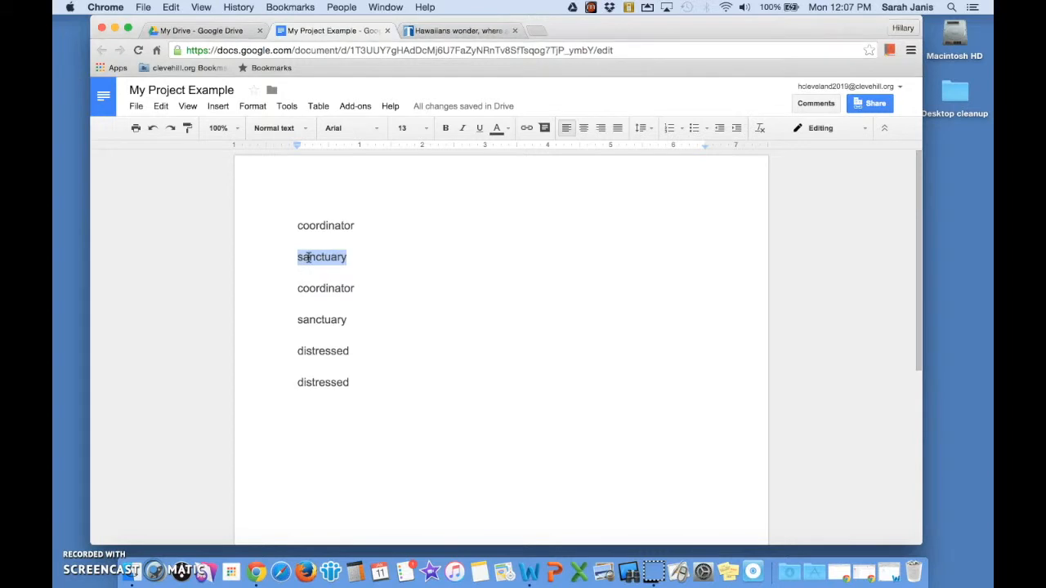
pyautogui.rightClick(309, 258)
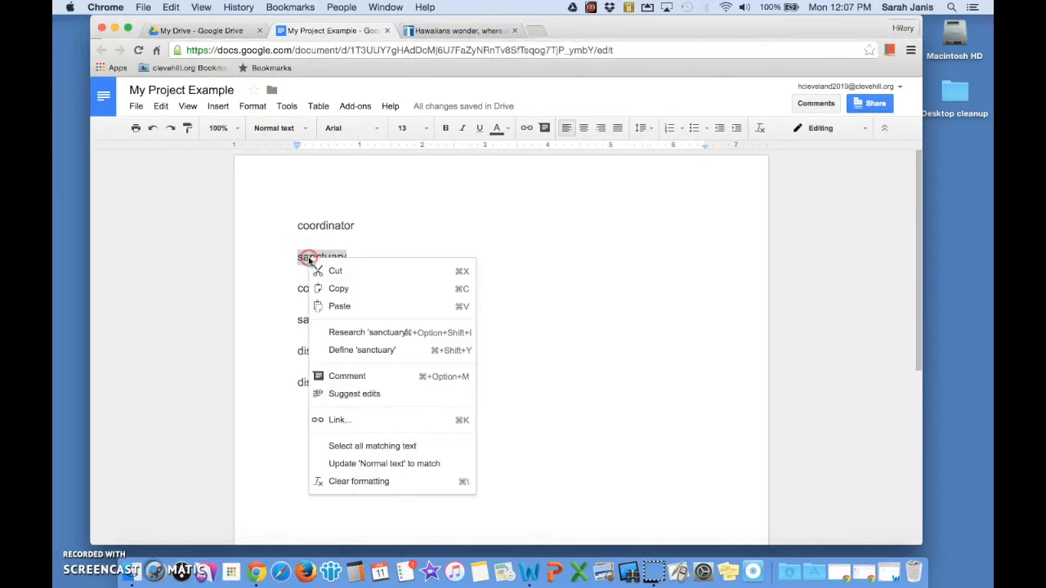
pyautogui.click(353, 292)
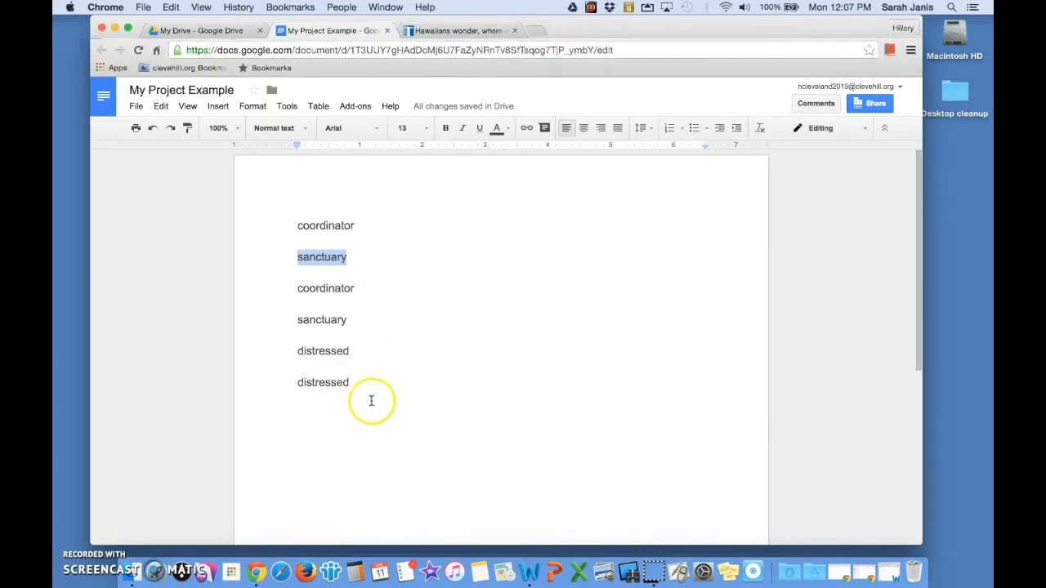
pyautogui.click(371, 393)
pyautogui.press('Return')
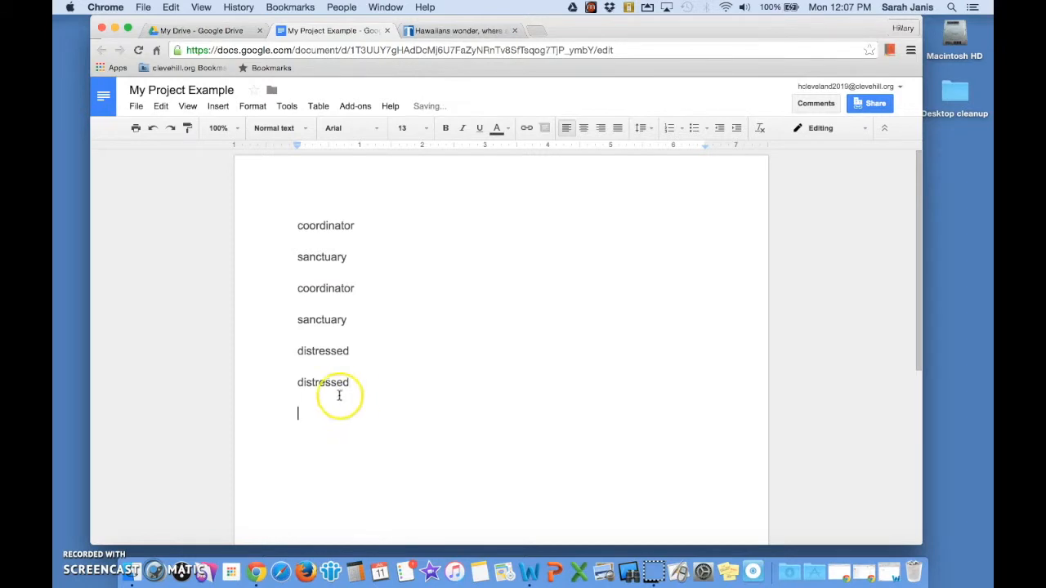
pyautogui.rightClick(304, 415)
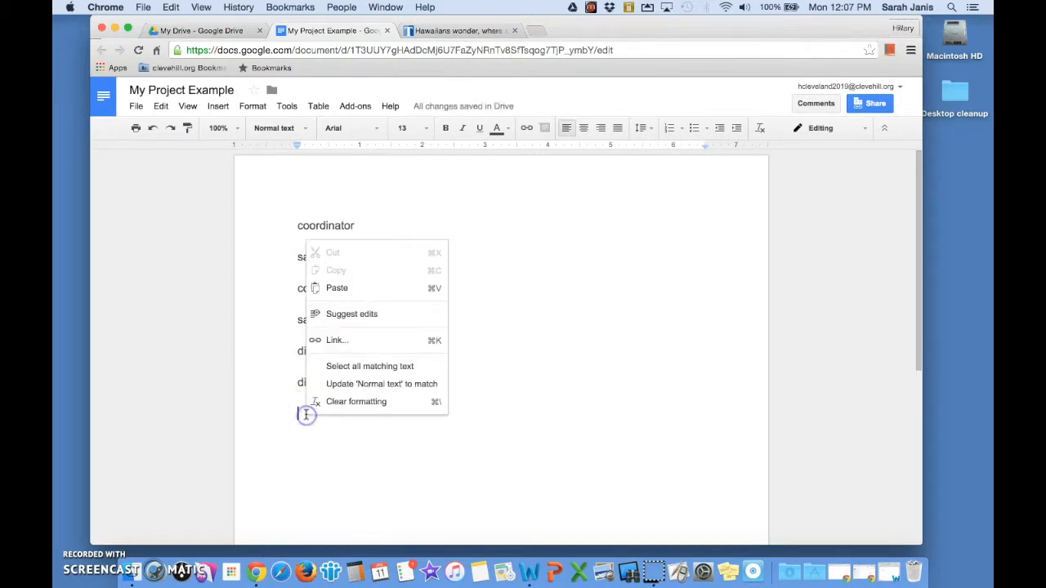
pyautogui.click(337, 290)
pyautogui.click(498, 301)
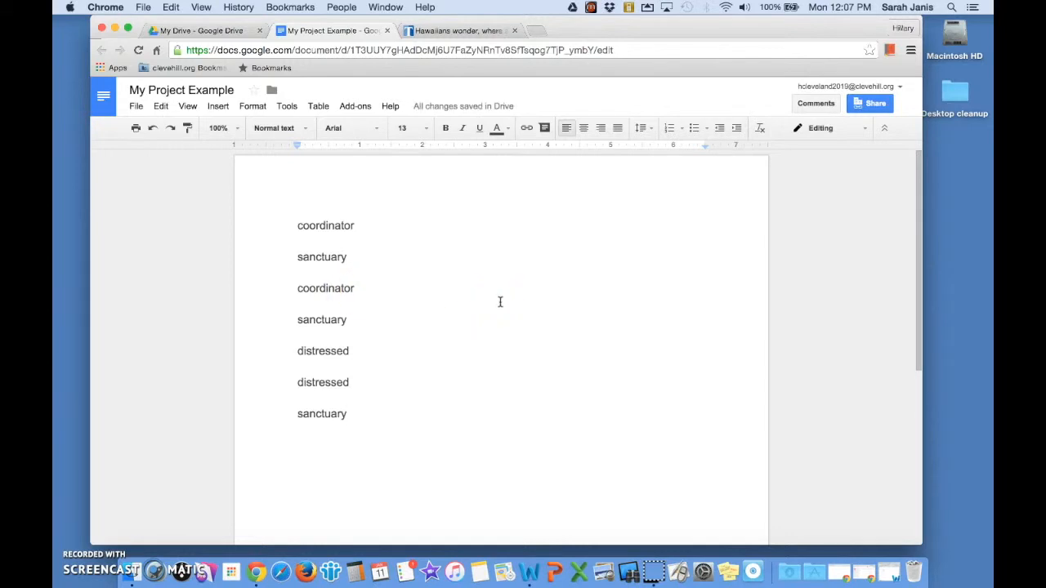
pyautogui.click(502, 315)
pyautogui.click(486, 309)
# Return to the whale article and copy its full web address
pyautogui.click(459, 32)
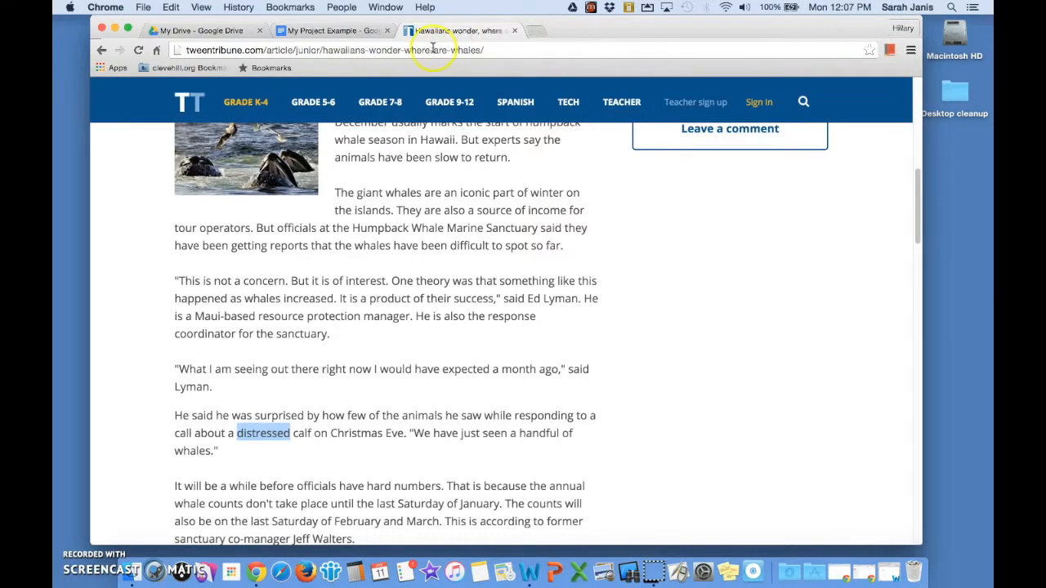
pyautogui.click(633, 50)
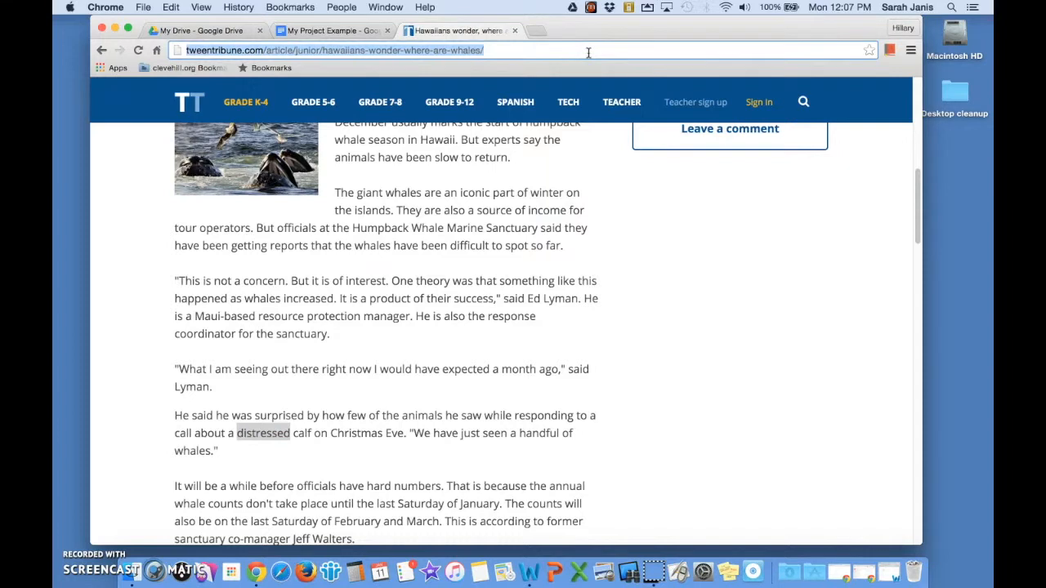
pyautogui.click(175, 8)
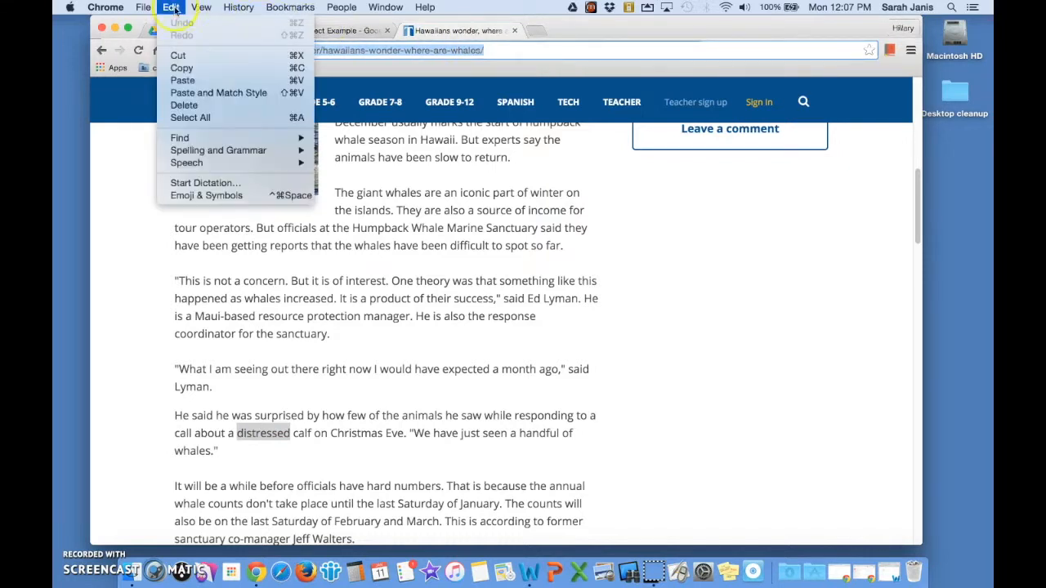
pyautogui.click(209, 71)
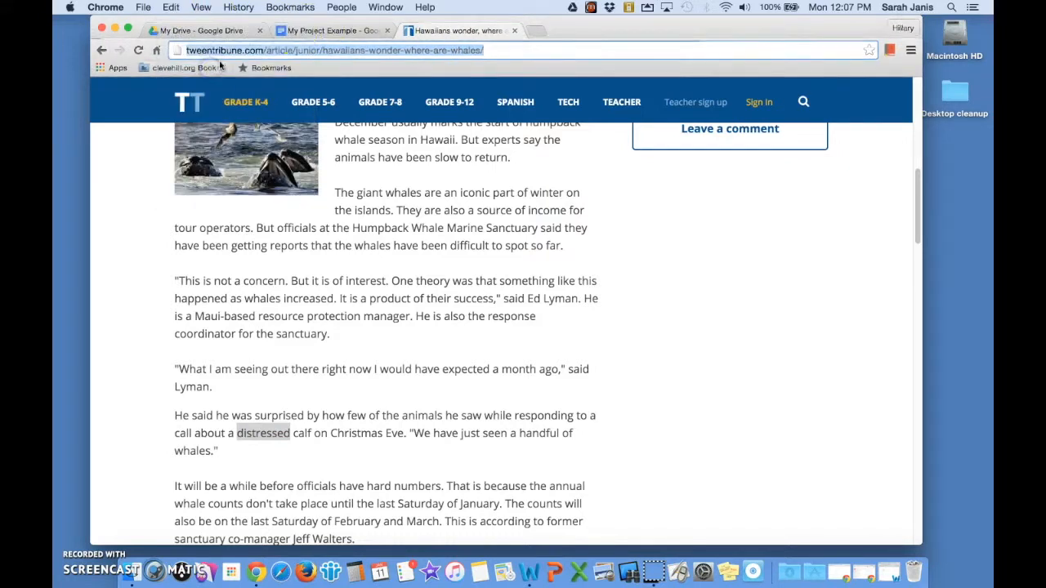
# Paste the article's web address on a new line at the end of My Project Example and start another line below it
pyautogui.click(299, 31)
pyautogui.press('Return')
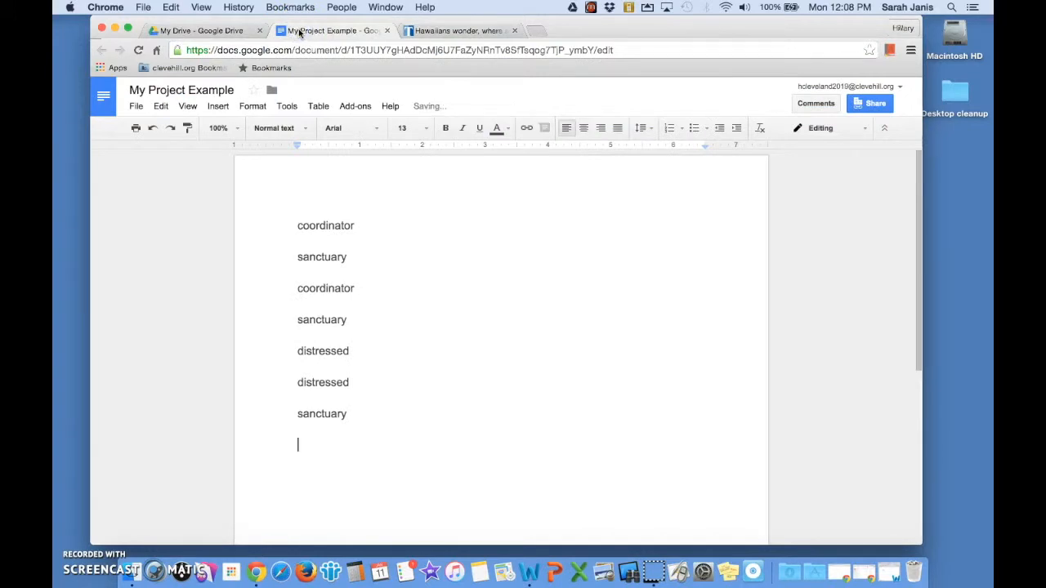
pyautogui.press('super+v')
pyautogui.press('Return')
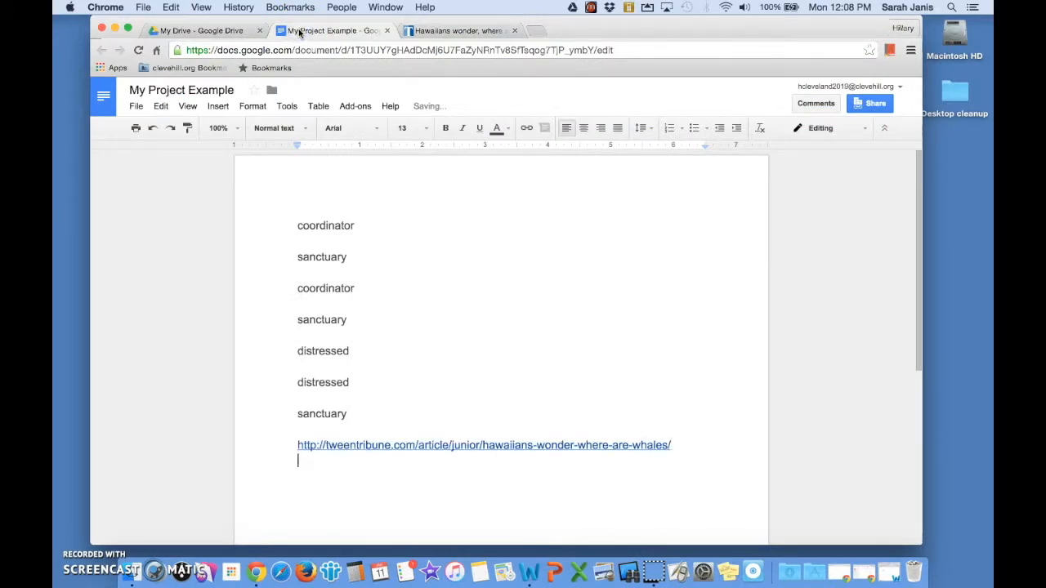